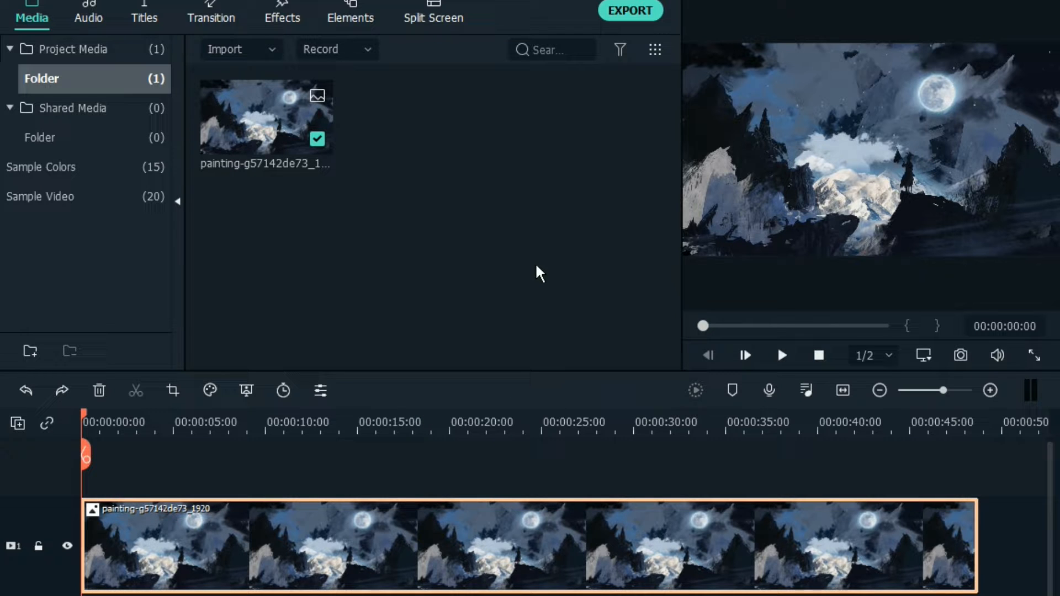
Preview the painting clip on the timeline and return the playhead to the start
{"action": "key", "text": "space"}
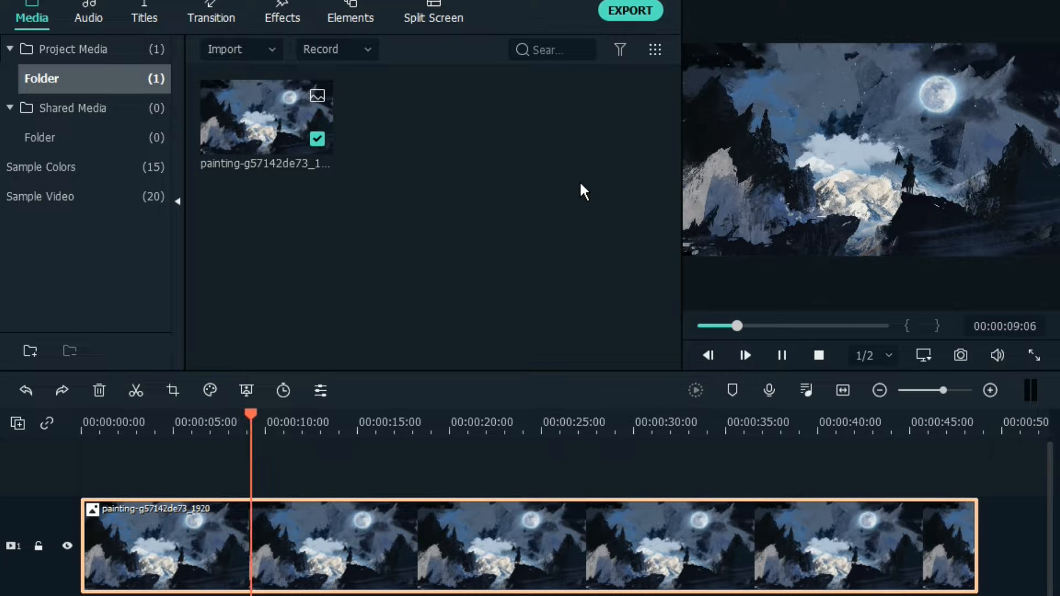
{"action": "key", "text": "space"}
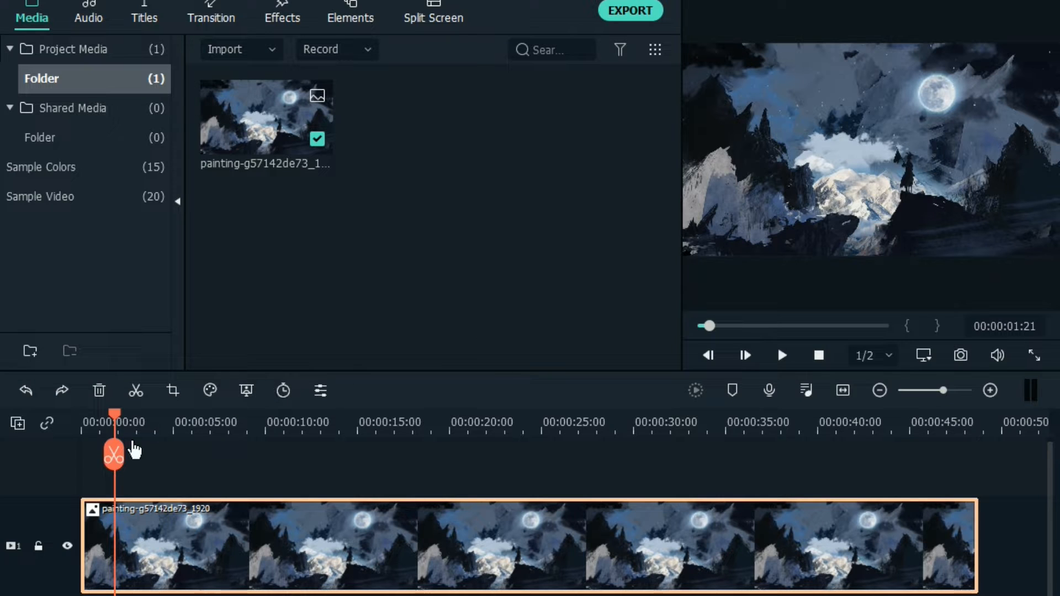
{"action": "left_click_drag", "start_coordinate": [113, 412], "coordinate": [84, 417]}
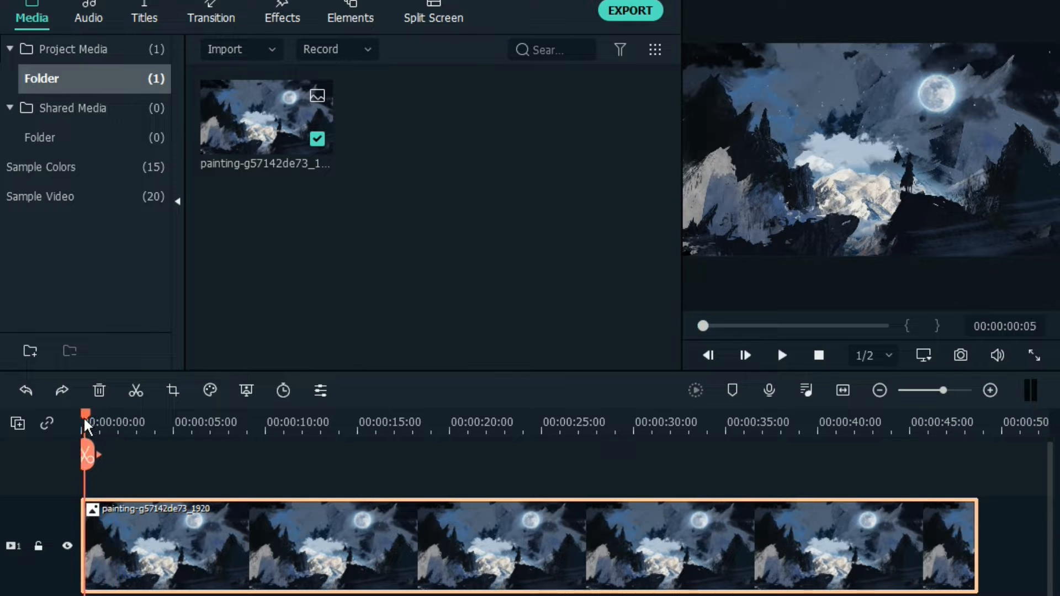
Play the painting clip up to 00:00:01:14 and split it there
{"action": "key", "text": "space"}
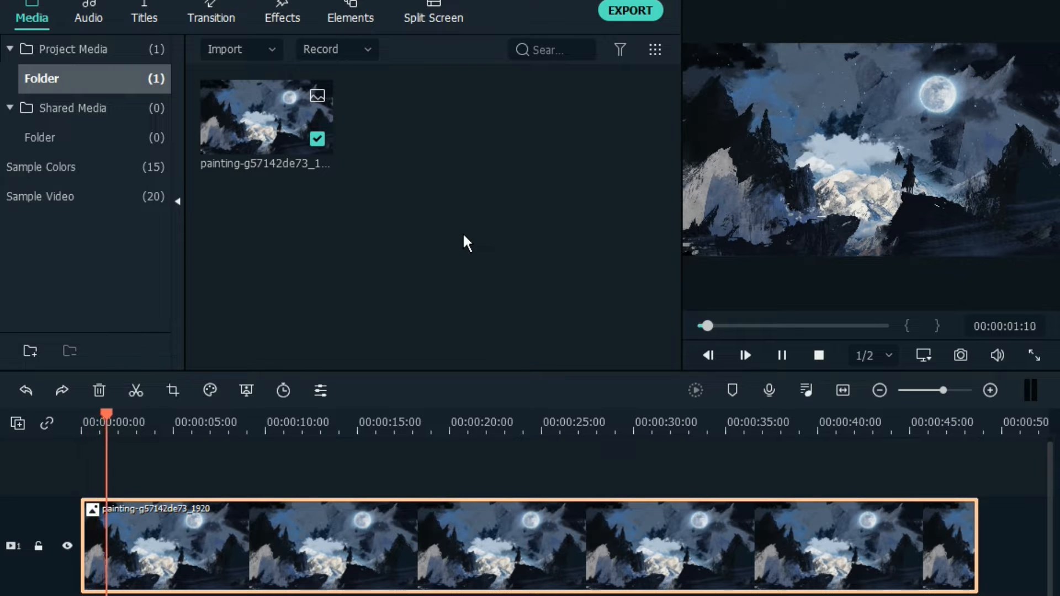
{"action": "key", "text": "space"}
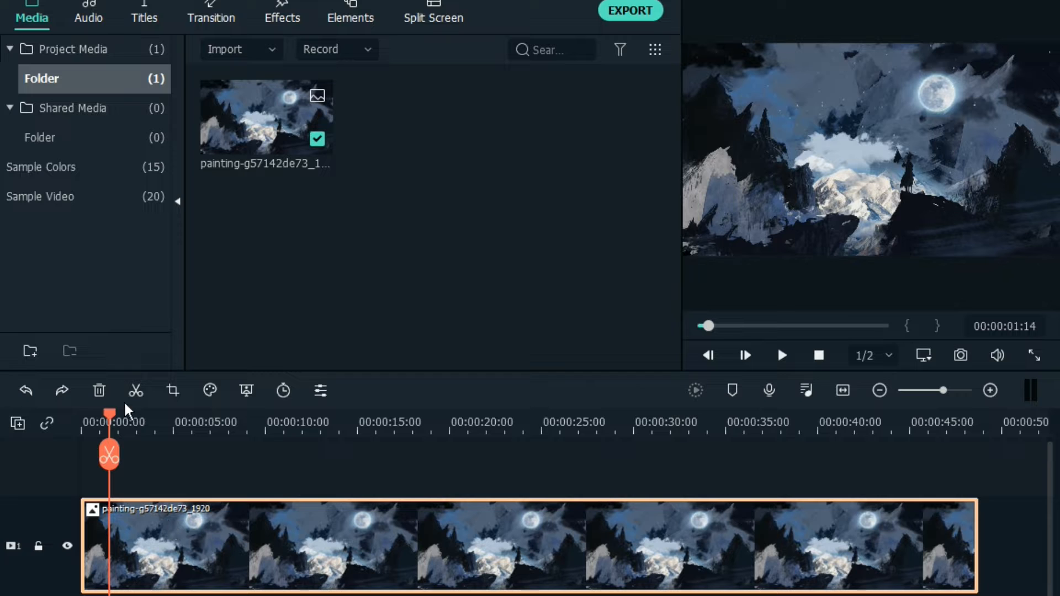
{"action": "left_click", "coordinate": [134, 390]}
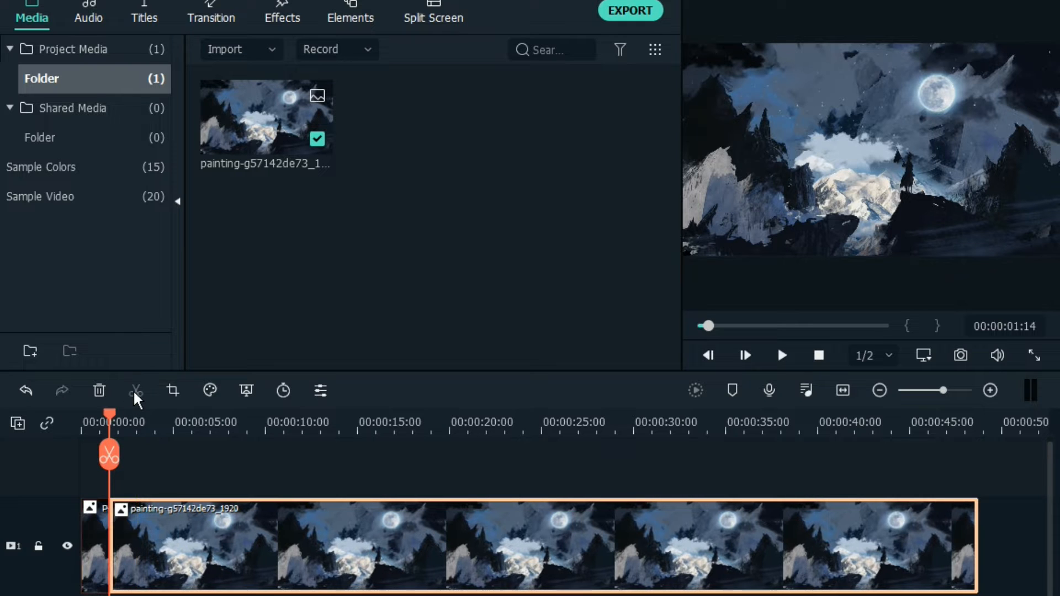
Play on to 00:00:06:21 and split the remaining painting clip at that point
{"action": "key", "text": "space"}
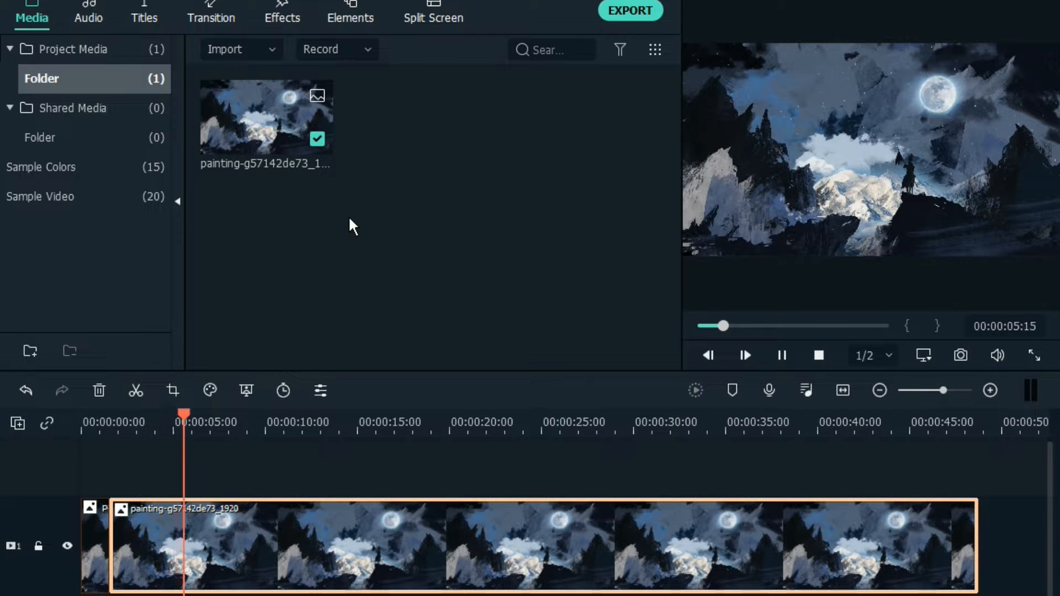
{"action": "key", "text": "space"}
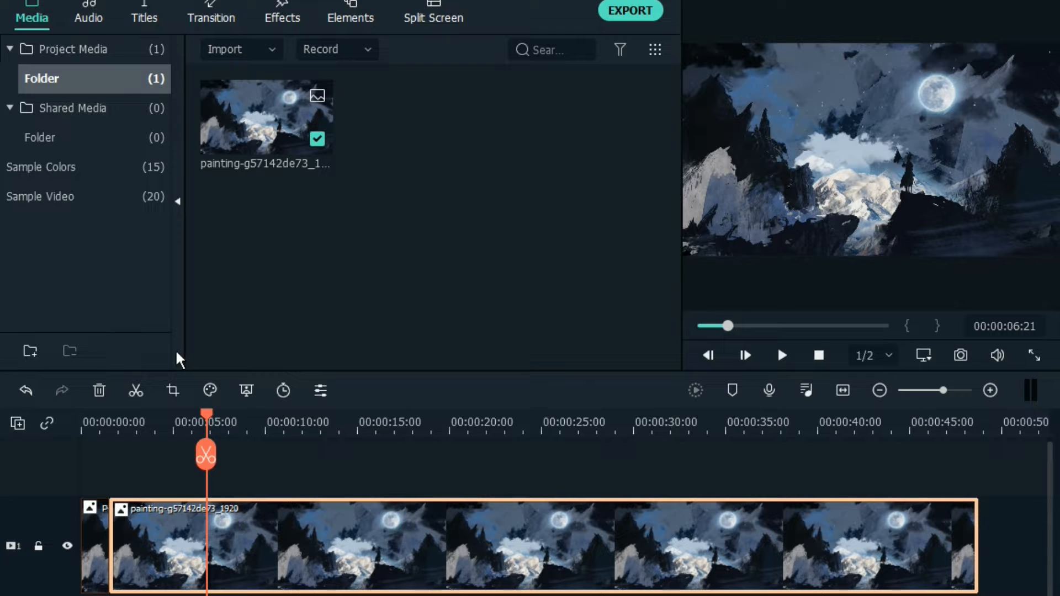
{"action": "left_click", "coordinate": [138, 392]}
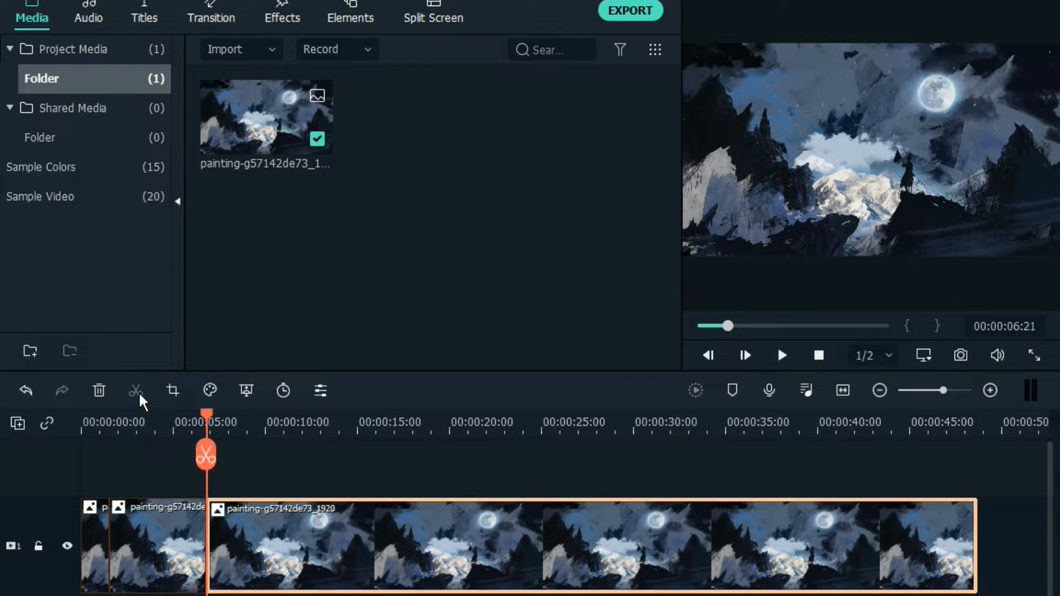
Crop the second segment to about 858 x 483 at a 16:9 ratio, framing the rider and the snowy mountains
{"action": "left_click", "coordinate": [150, 528]}
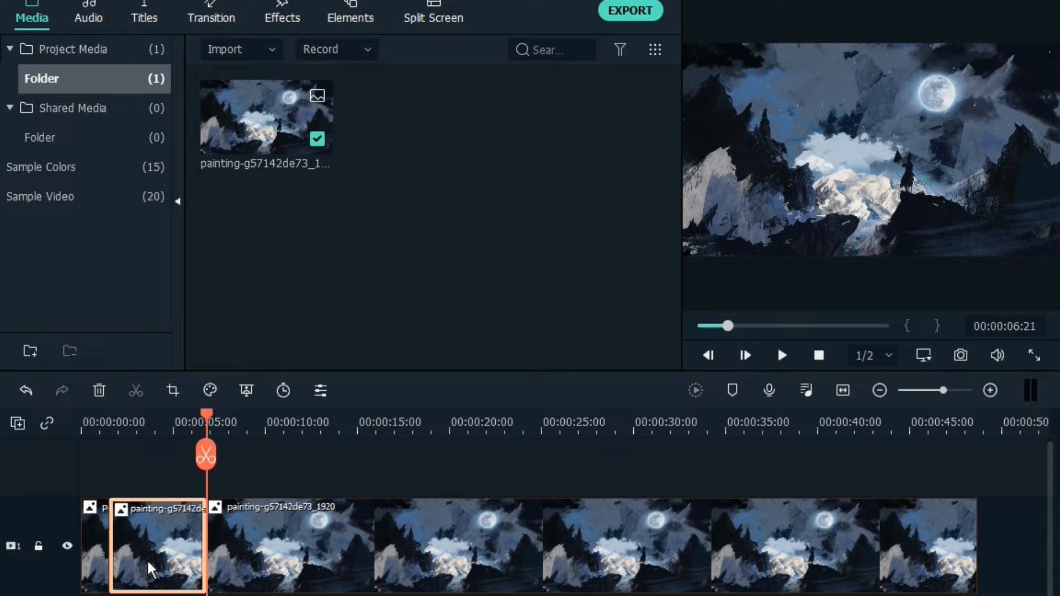
{"action": "right_click", "coordinate": [146, 553]}
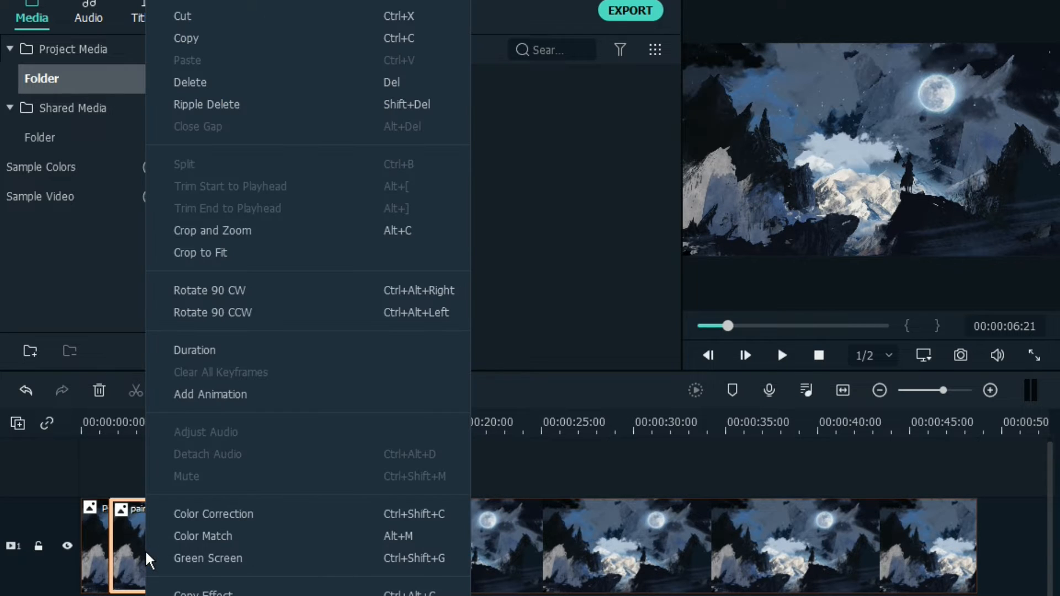
{"action": "left_click", "coordinate": [225, 237]}
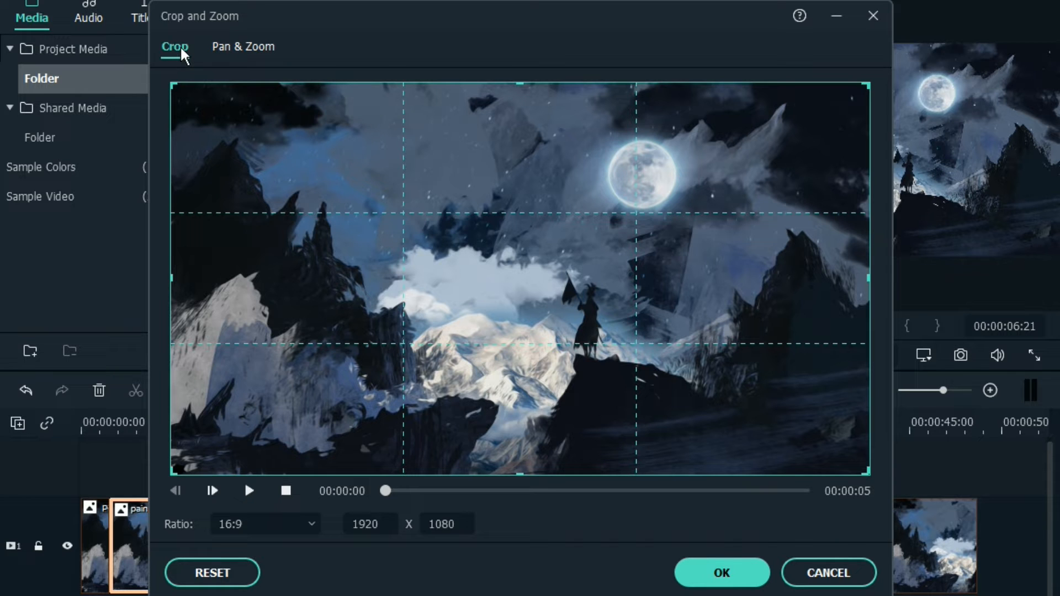
{"action": "left_click_drag", "start_coordinate": [171, 472], "coordinate": [362, 367]}
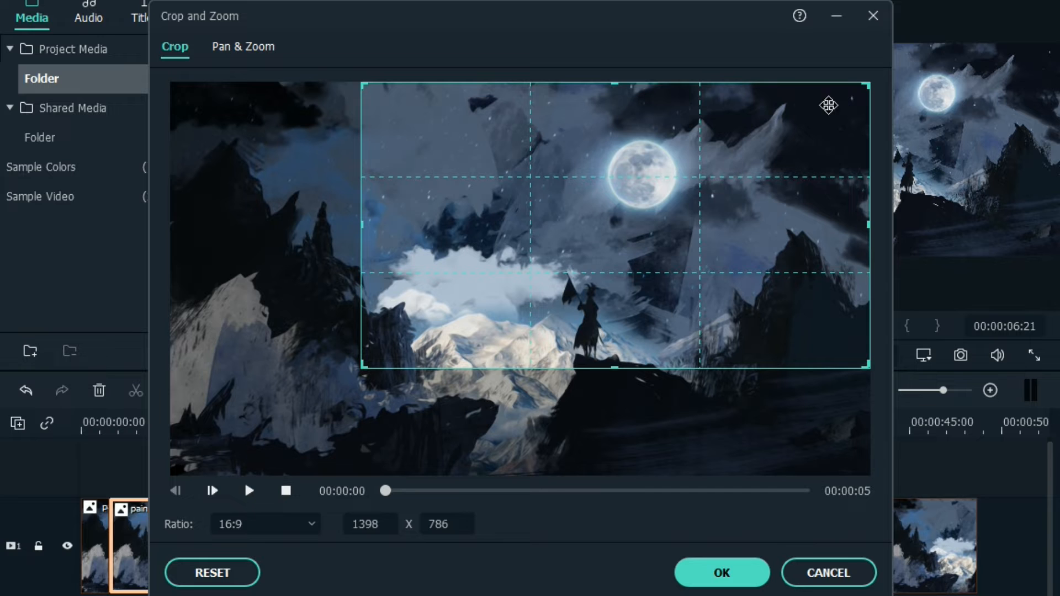
{"action": "left_click_drag", "start_coordinate": [867, 83], "coordinate": [666, 213]}
{"action": "left_click_drag", "start_coordinate": [523, 284], "coordinate": [575, 314]}
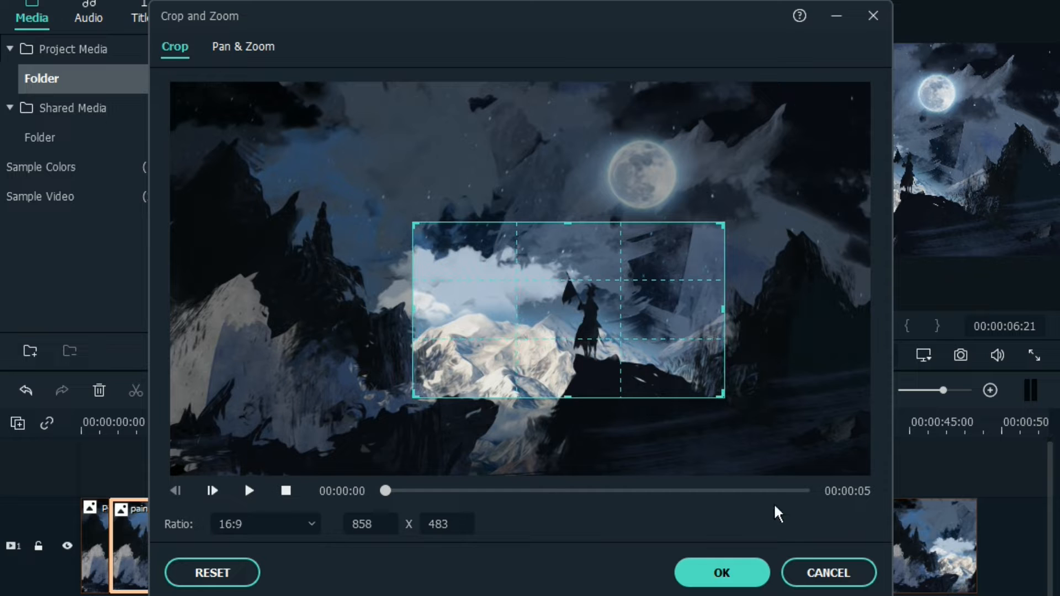
{"action": "left_click", "coordinate": [733, 572]}
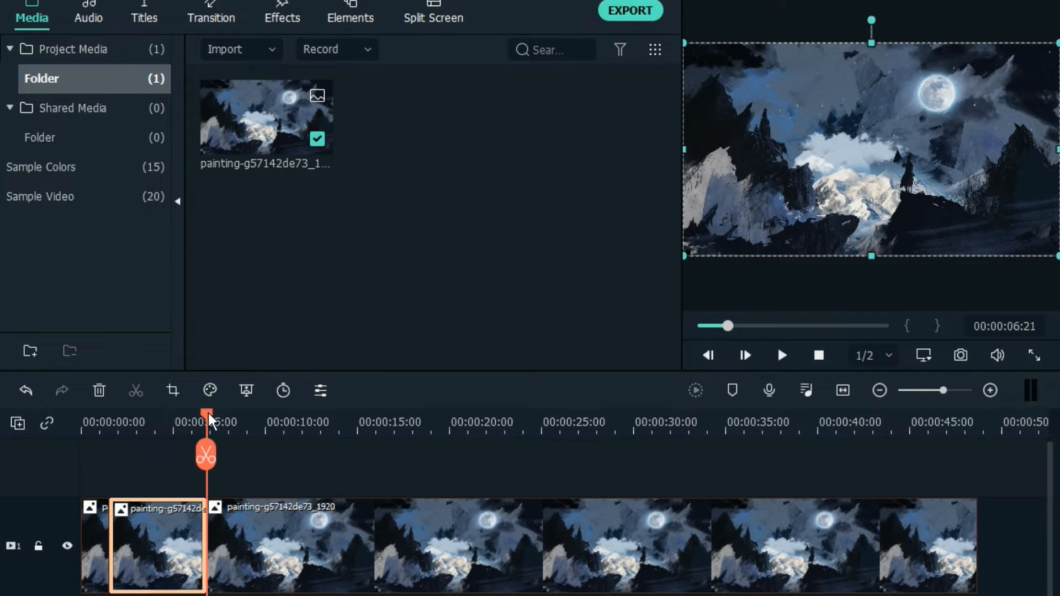
Play the timeline from the beginning through the second segment to review the crop
{"action": "left_click_drag", "start_coordinate": [206, 412], "coordinate": [64, 415]}
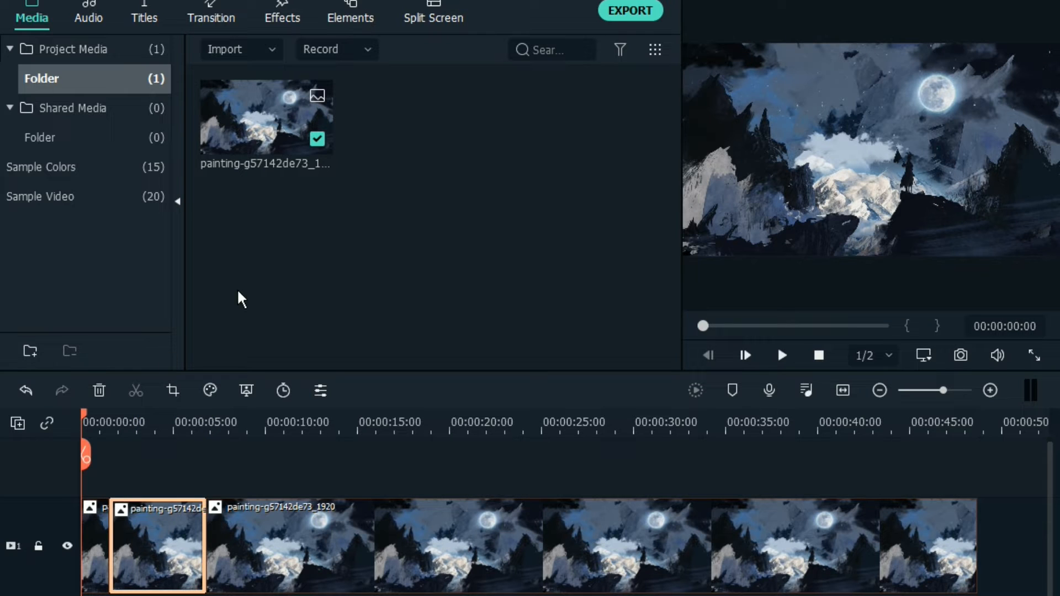
{"action": "key", "text": "space"}
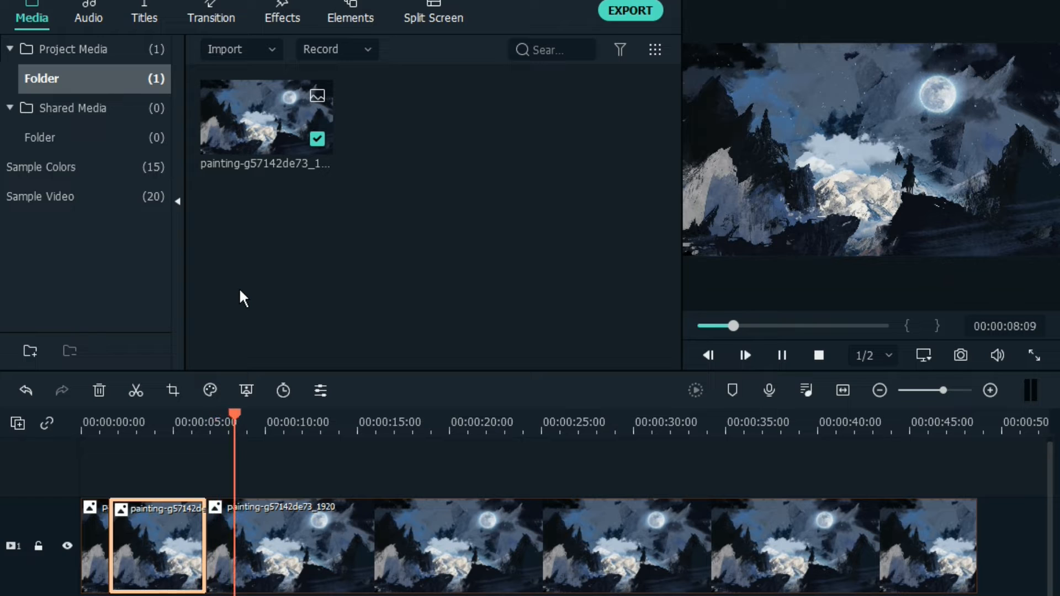
{"action": "key", "text": "space"}
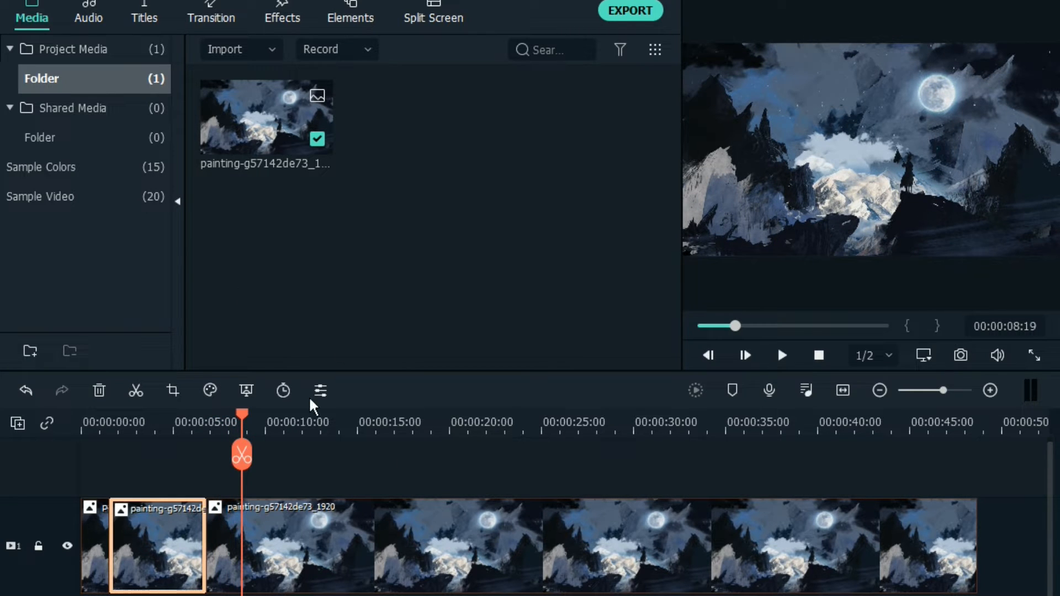
Continue playback to 00:00:09:14 and split the last segment there
{"action": "key", "text": "space"}
{"action": "key", "text": "space"}
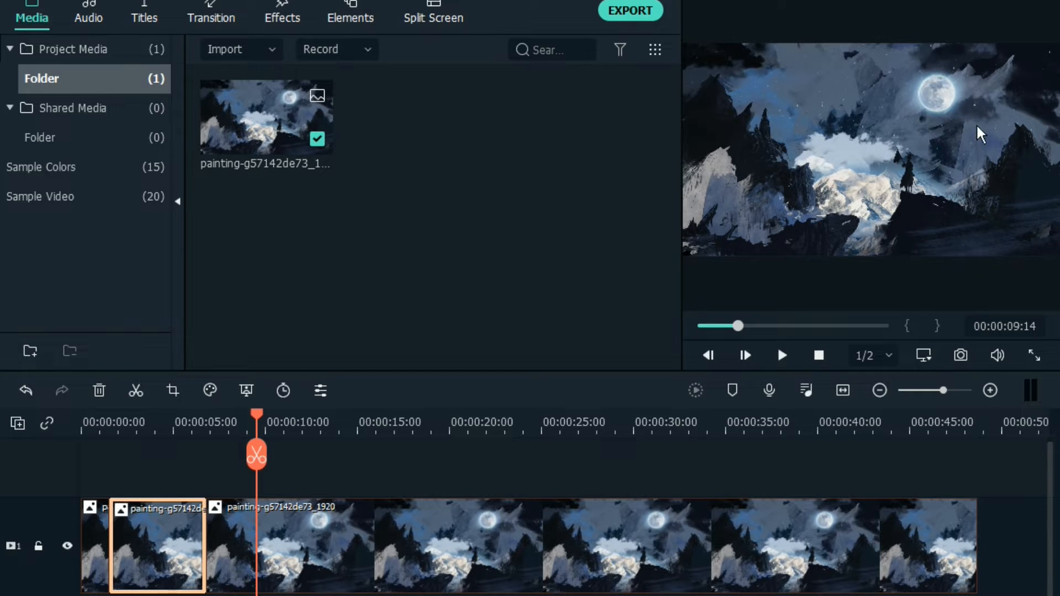
{"action": "left_click", "coordinate": [140, 392]}
Play on to 00:00:17:12 and split the last segment at that point
{"action": "key", "text": "space"}
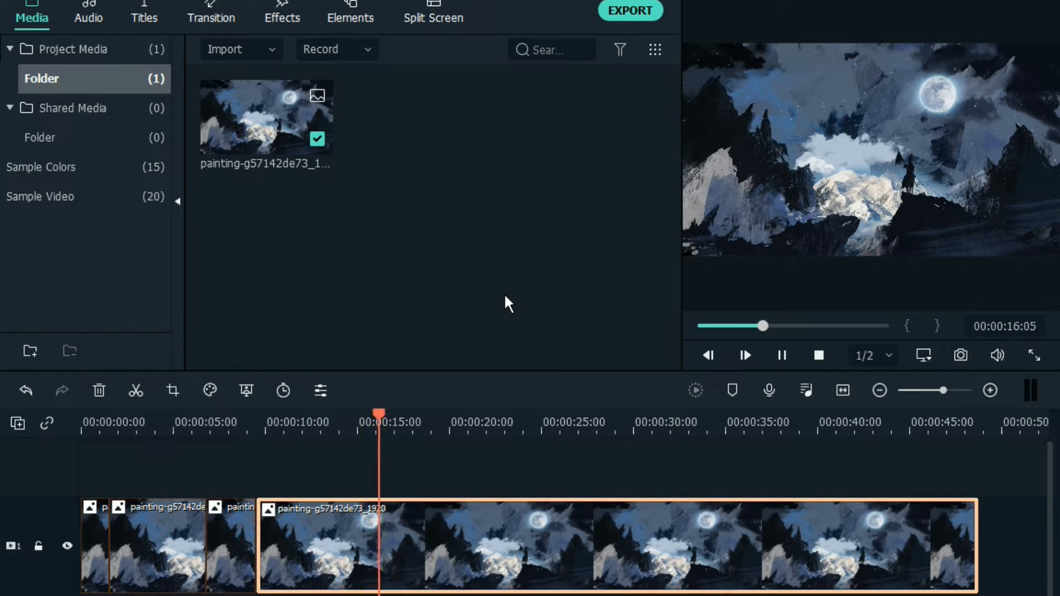
{"action": "key", "text": "space"}
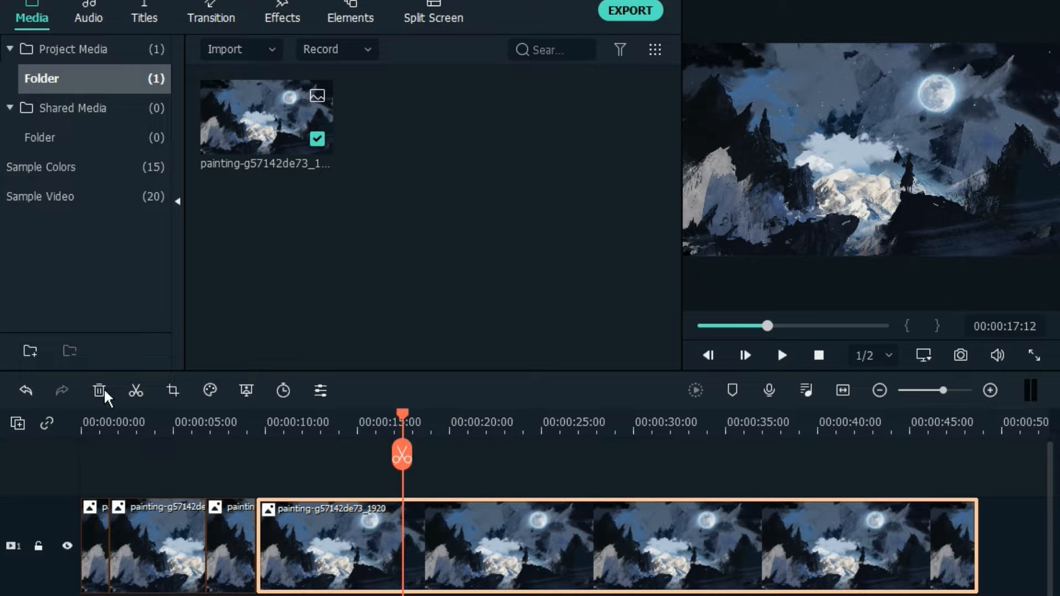
{"action": "left_click", "coordinate": [133, 391]}
Apply the default Pan & Zoom to the fourth segment, going from the full image to the smaller centred end frame
{"action": "left_click", "coordinate": [306, 548]}
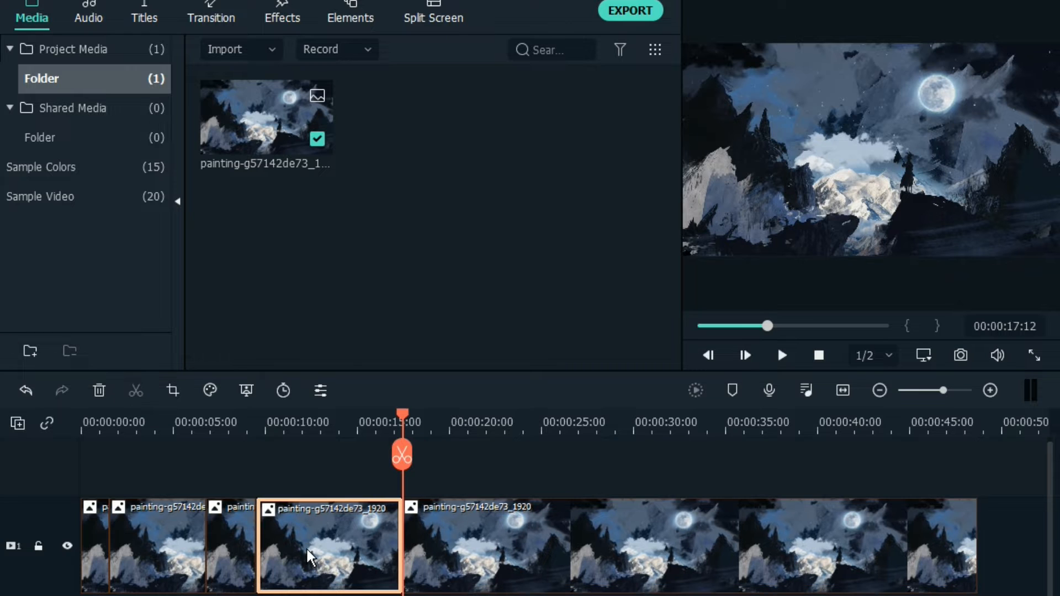
{"action": "right_click", "coordinate": [305, 548]}
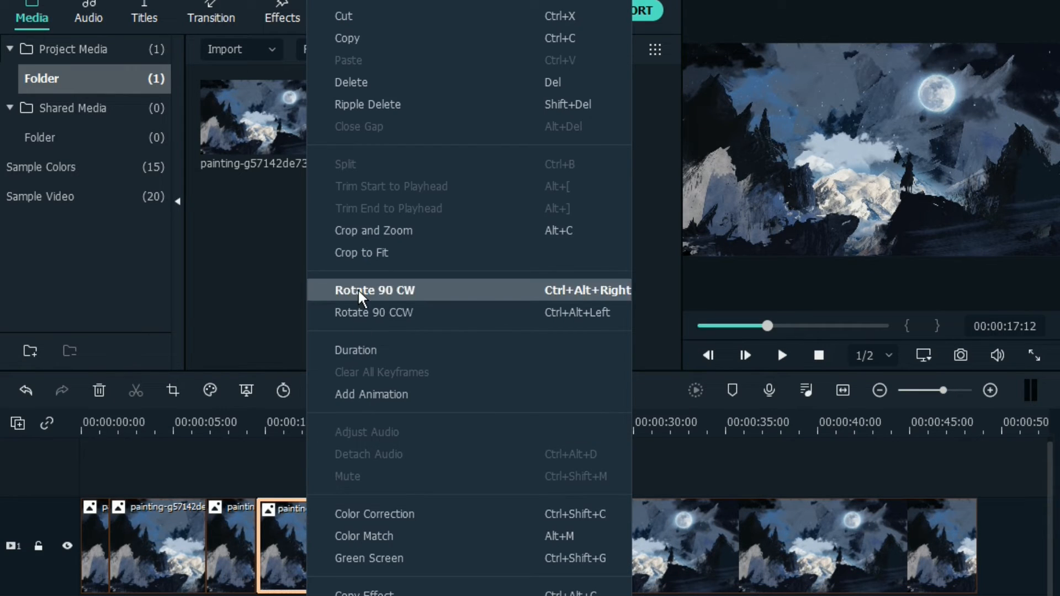
{"action": "left_click", "coordinate": [372, 231]}
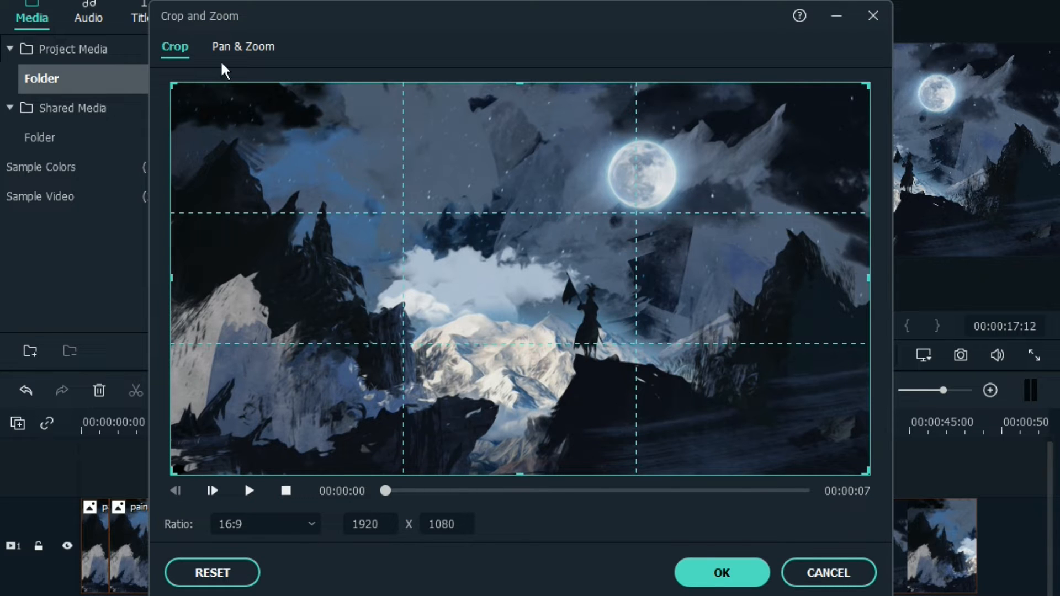
{"action": "left_click", "coordinate": [231, 49]}
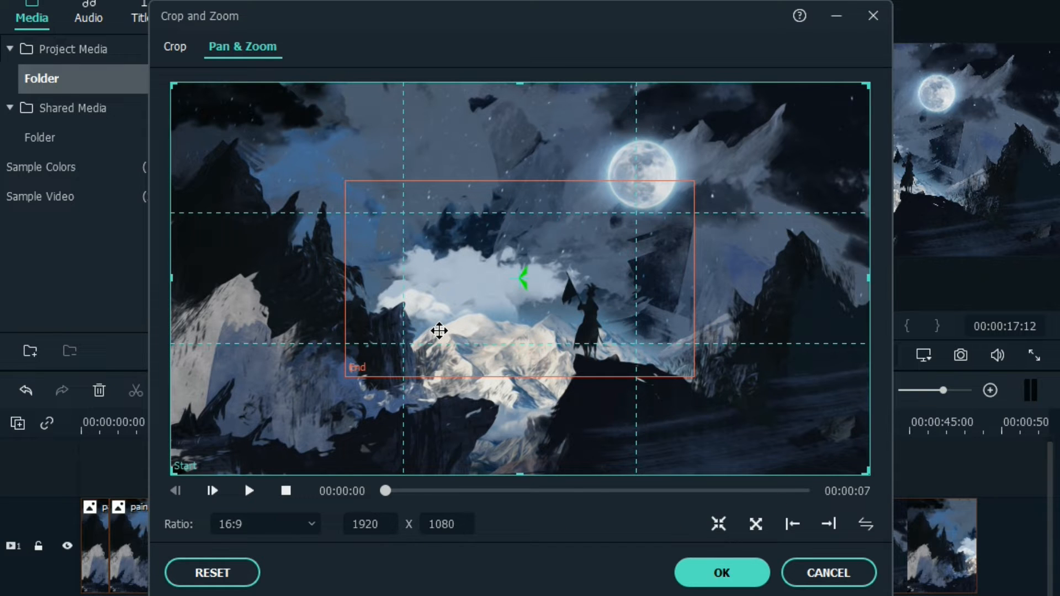
{"action": "left_click", "coordinate": [697, 574]}
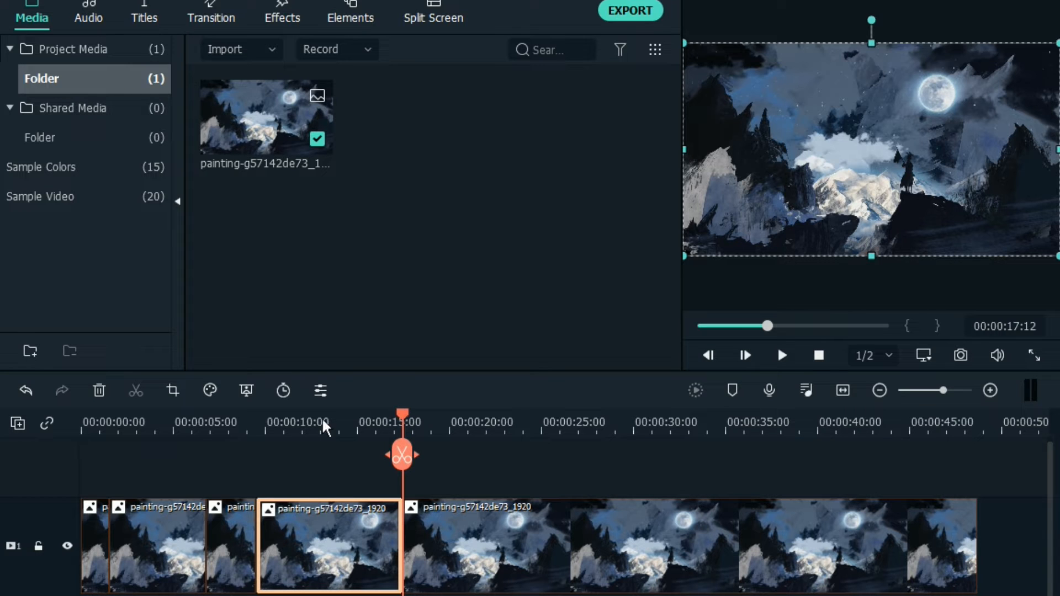
Review the fourth segment's zoom-in from just before it, and split the last segment at 00:00:26:17
{"action": "left_click_drag", "start_coordinate": [400, 415], "coordinate": [229, 443]}
{"action": "key", "text": "space"}
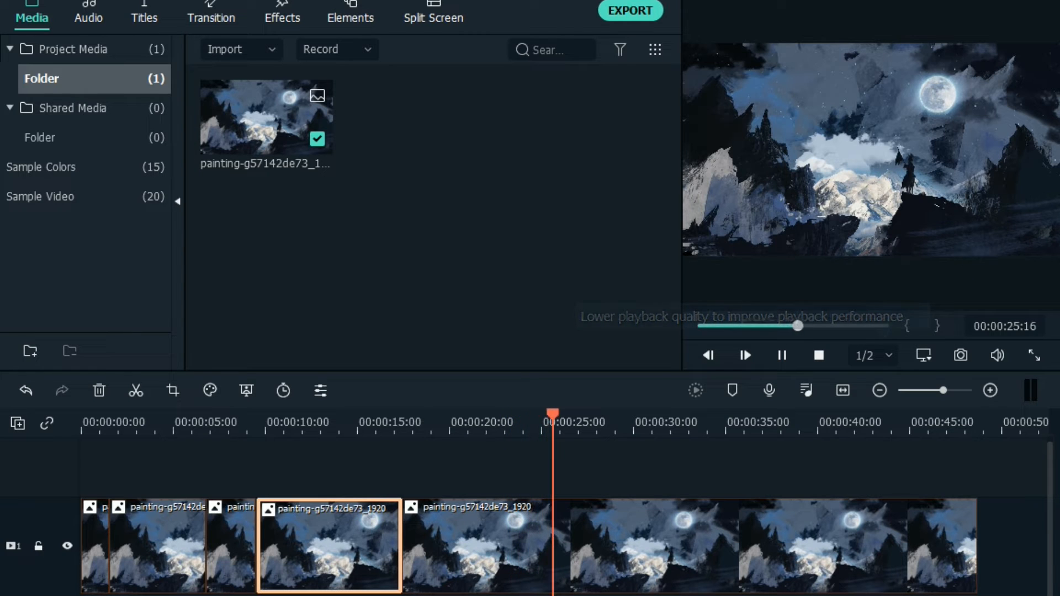
{"action": "key", "text": "space"}
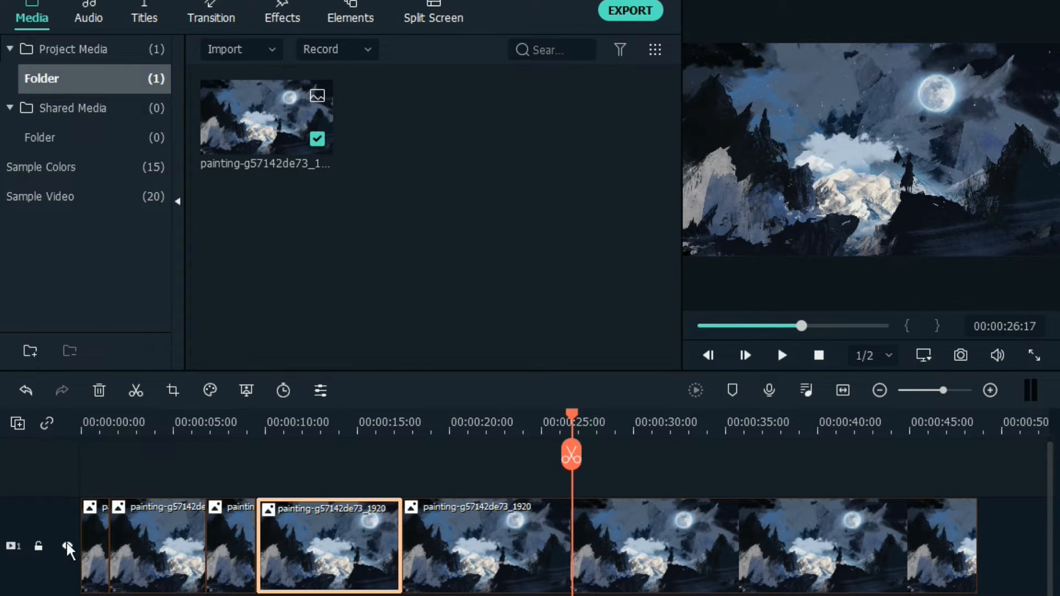
{"action": "left_click", "coordinate": [134, 390]}
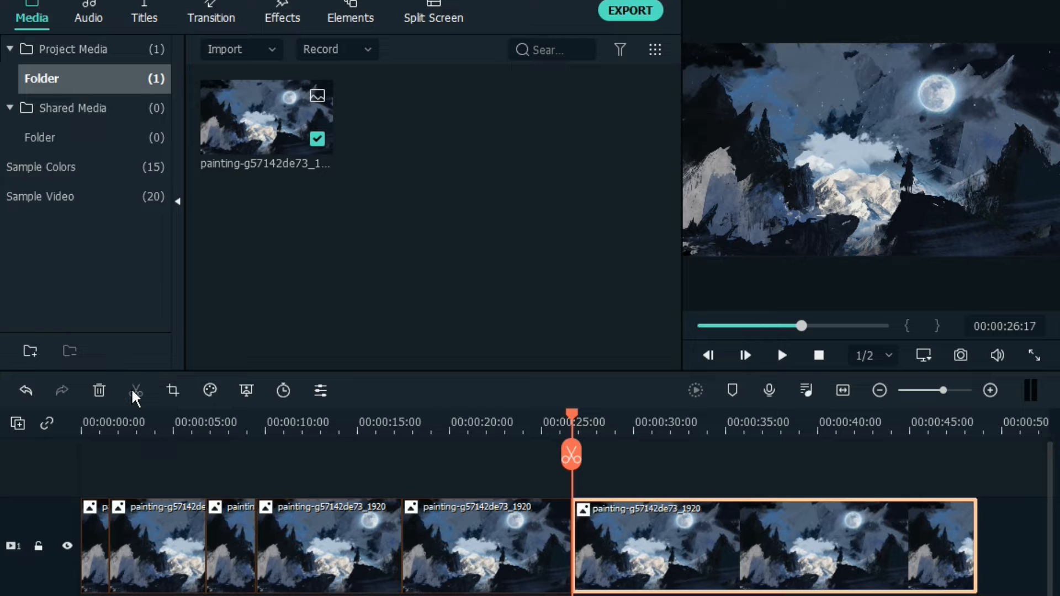
Apply a zoom-out Pan & Zoom to the fifth segment, from a centred 959 x 539 start frame to the full image
{"action": "left_click", "coordinate": [462, 552]}
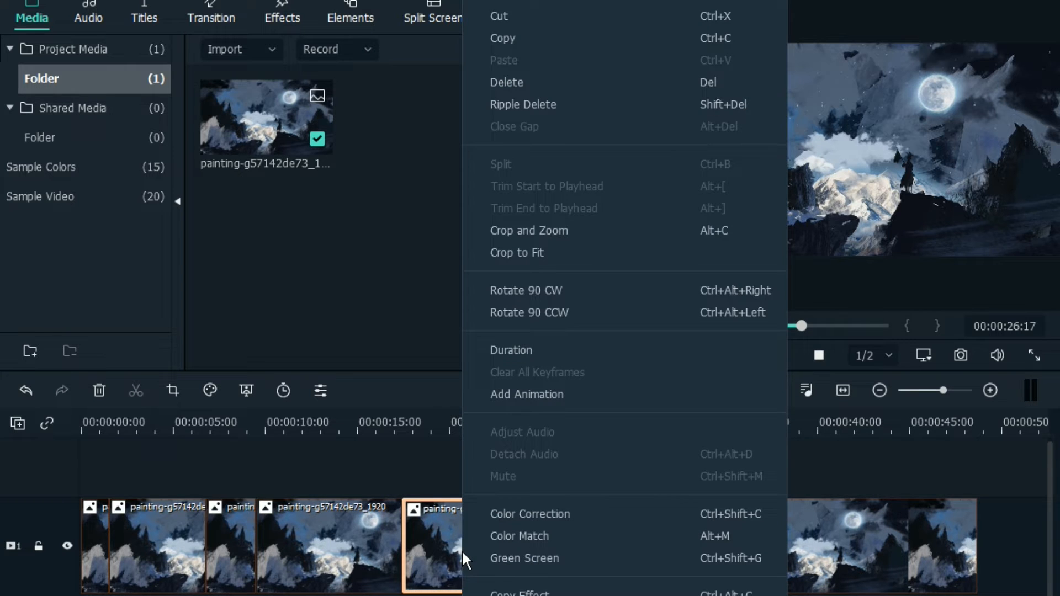
{"action": "left_click", "coordinate": [542, 237]}
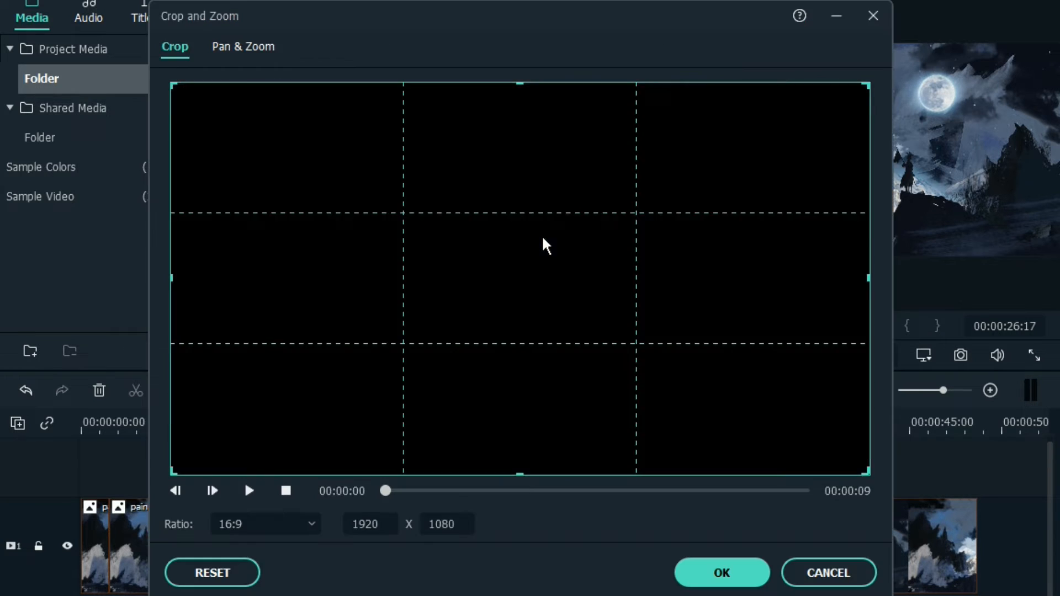
{"action": "left_click", "coordinate": [234, 48]}
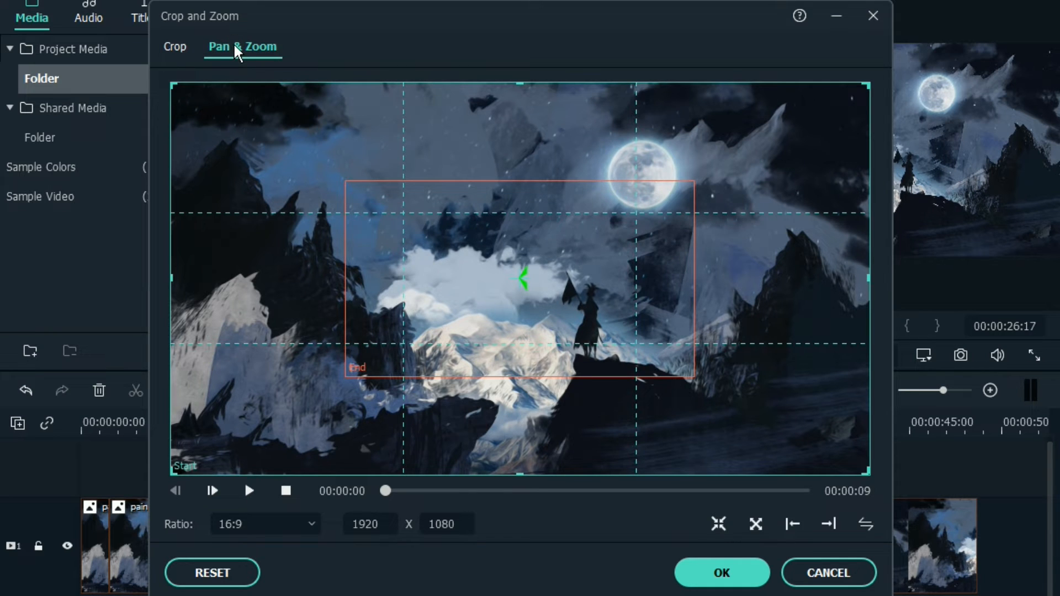
{"action": "left_click", "coordinate": [755, 523]}
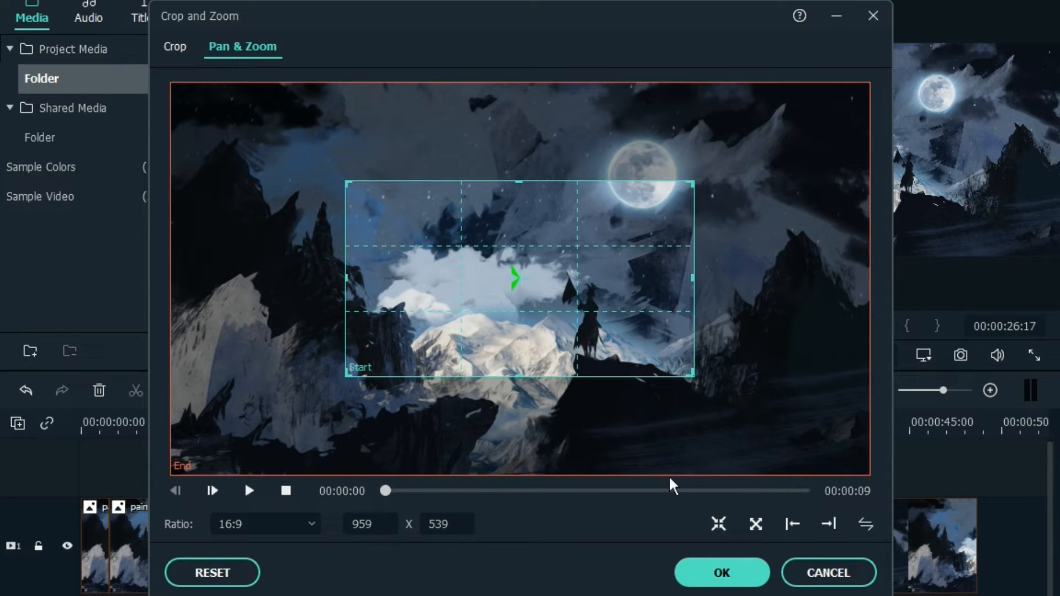
{"action": "left_click", "coordinate": [725, 570]}
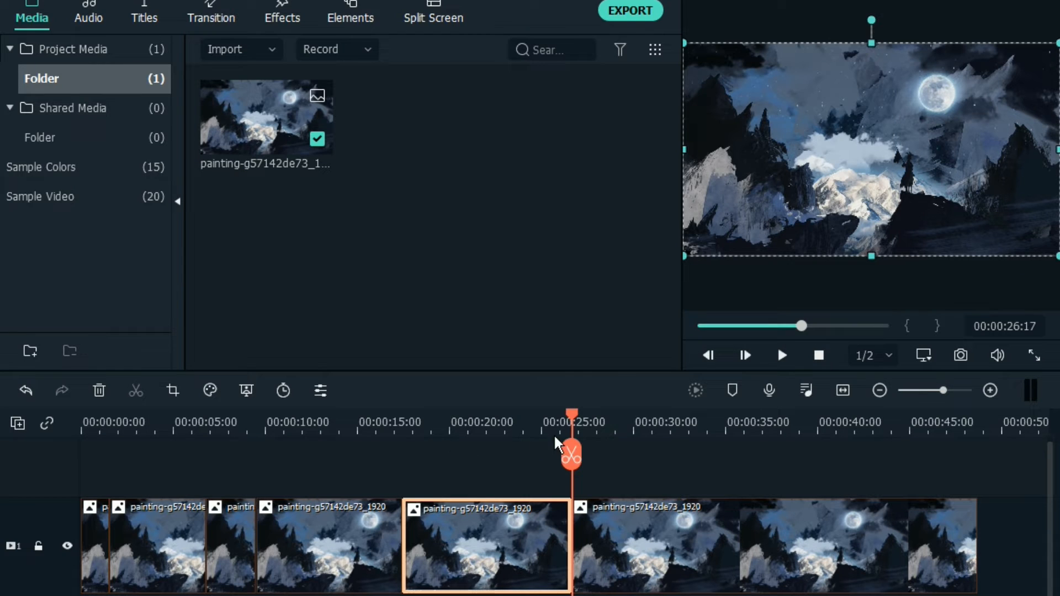
Play the timeline from within the second segment to review the crop, zoom-in and zoom-out segments
{"action": "left_click_drag", "start_coordinate": [564, 411], "coordinate": [168, 425]}
{"action": "key", "text": "space"}
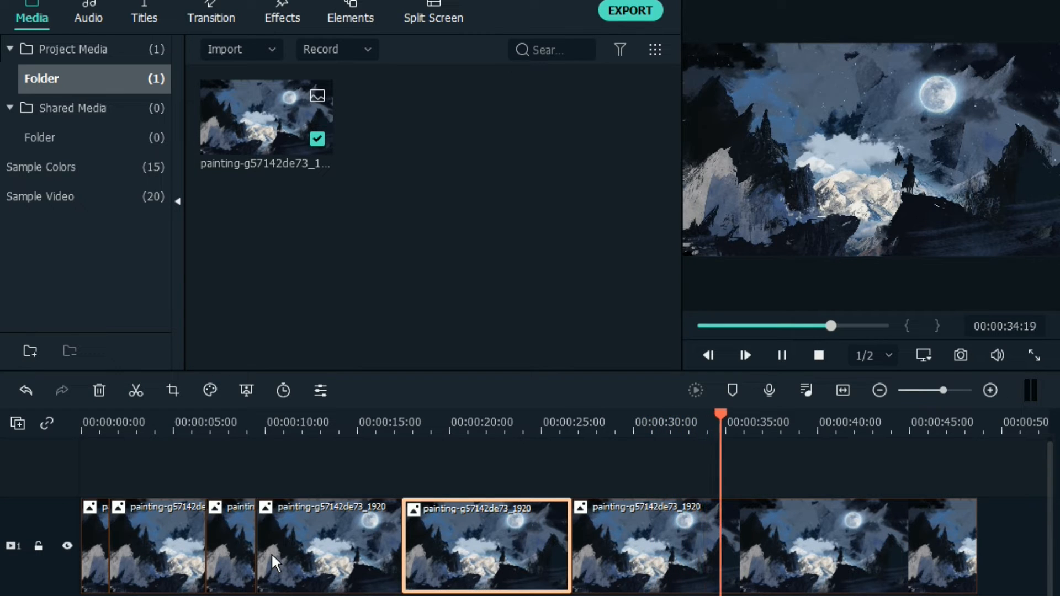
Split the last segment at 00:00:35:24, and apply a left-to-right Pan & Zoom between 959 x 539 frames to the sixth segment
{"action": "key", "text": "space"}
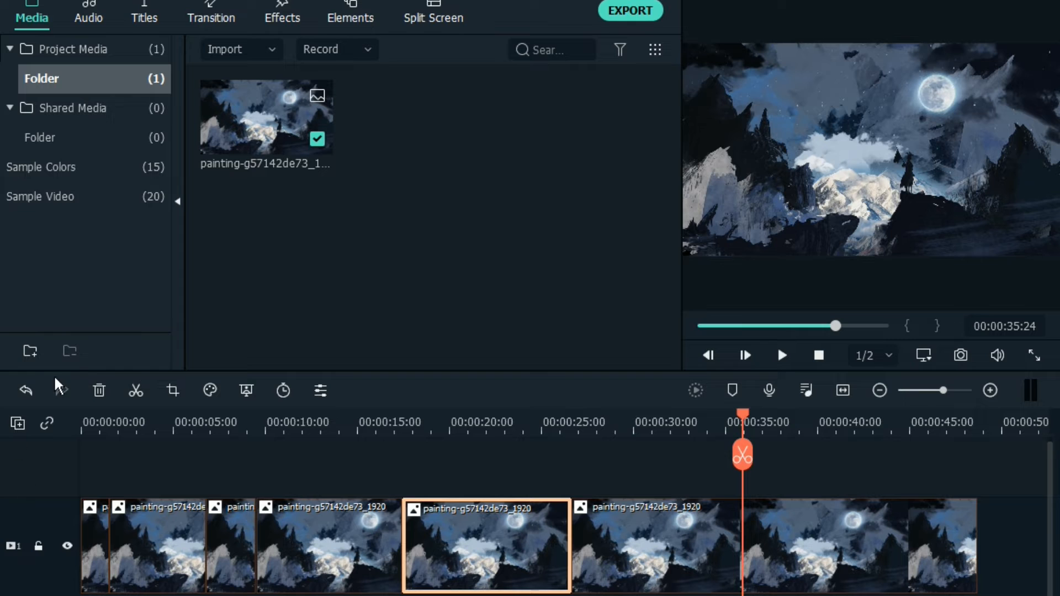
{"action": "left_click", "coordinate": [136, 391]}
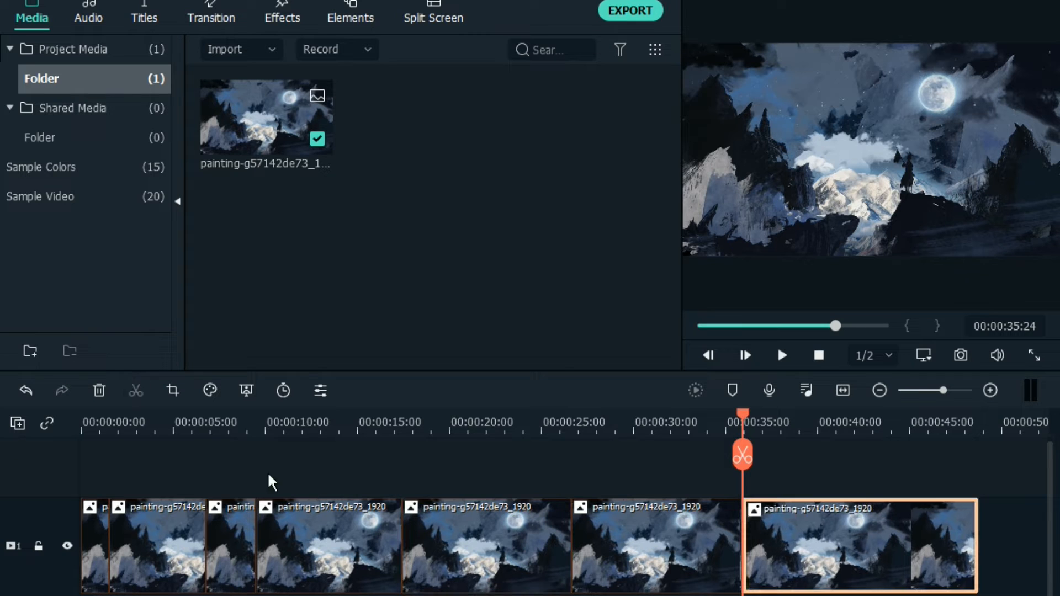
{"action": "left_click", "coordinate": [626, 562]}
{"action": "right_click", "coordinate": [626, 562]}
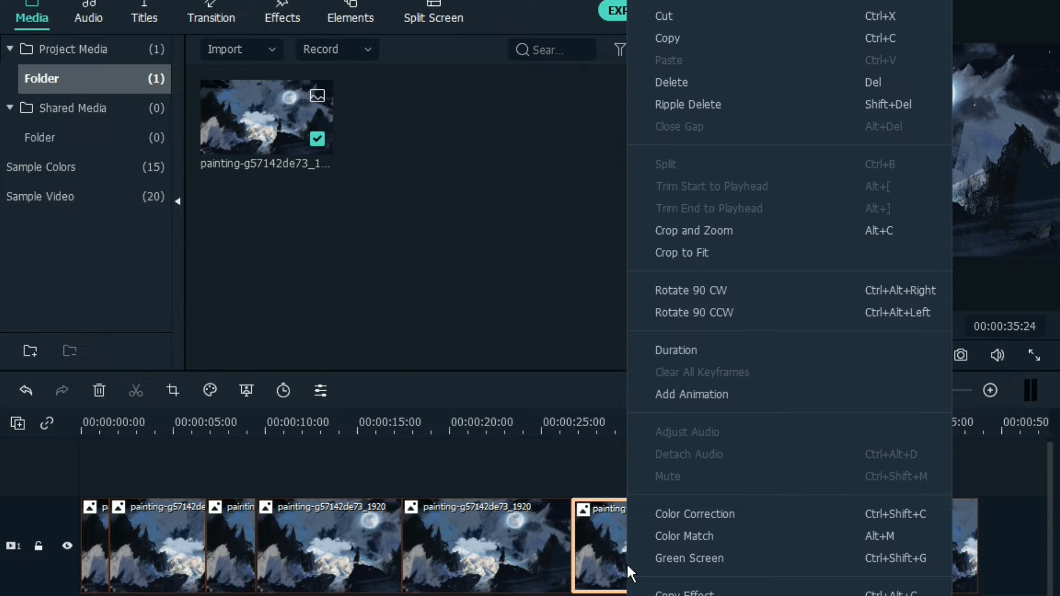
{"action": "left_click", "coordinate": [674, 229]}
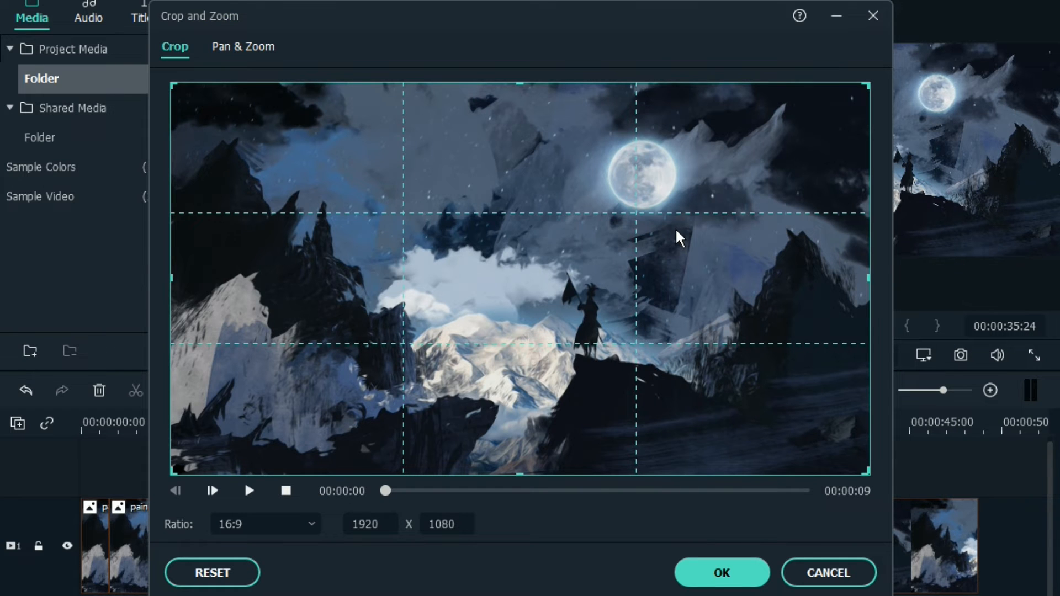
{"action": "left_click", "coordinate": [237, 49]}
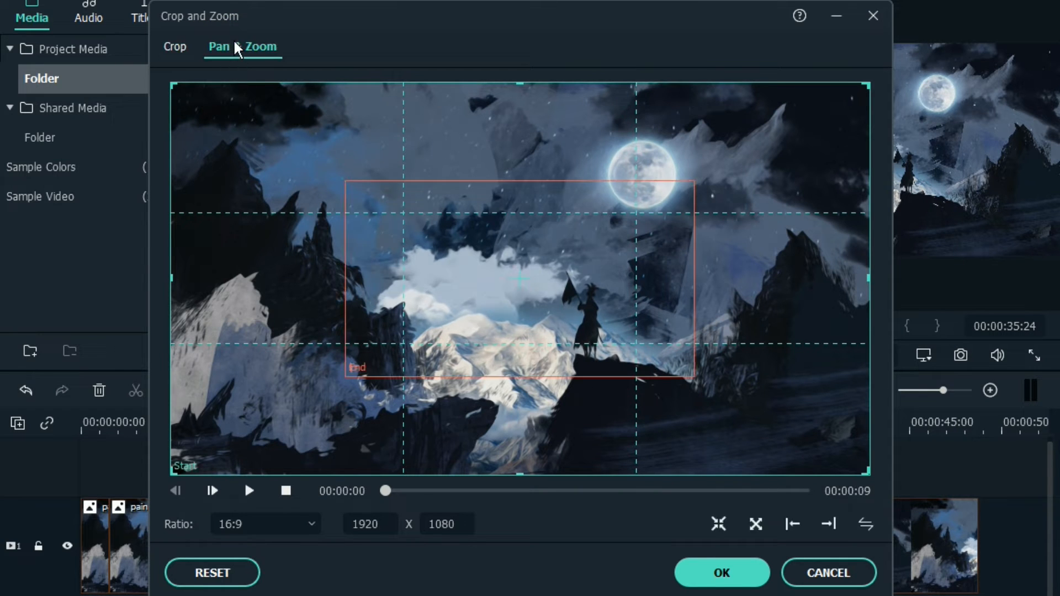
{"action": "left_click", "coordinate": [793, 523]}
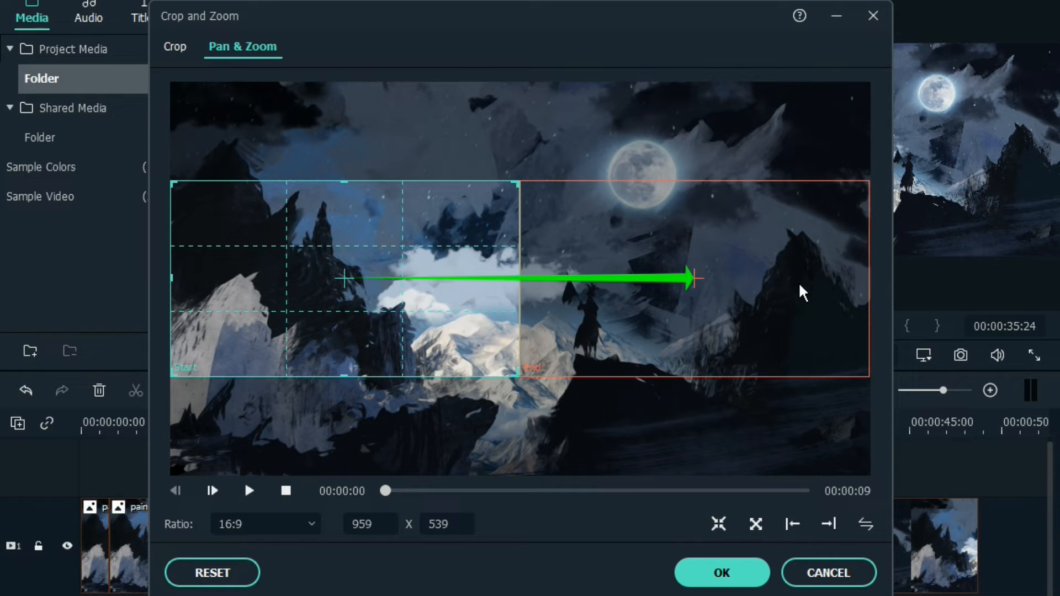
{"action": "left_click", "coordinate": [738, 574]}
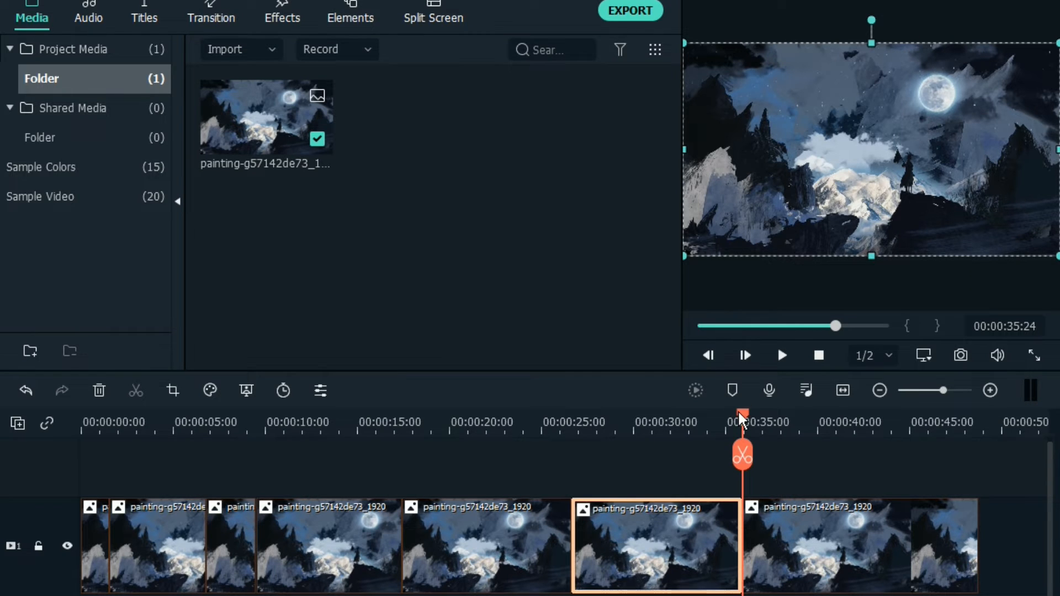
Review the timeline from the end of the fourth segment, and split the last segment at 00:00:45:05
{"action": "left_click", "coordinate": [707, 423]}
{"action": "left_click_drag", "start_coordinate": [677, 425], "coordinate": [375, 442]}
{"action": "key", "text": "space"}
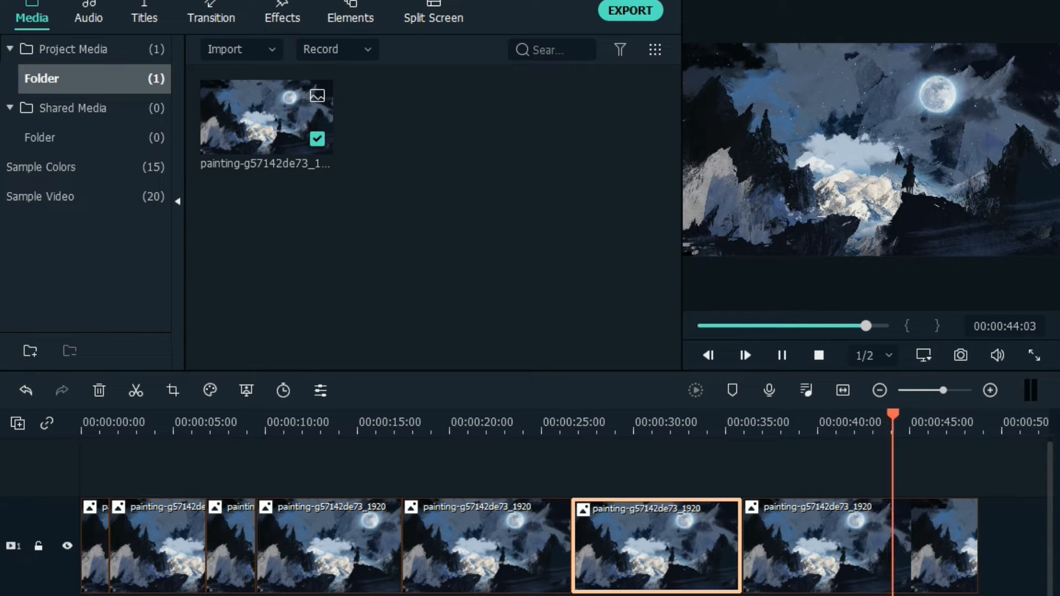
{"action": "key", "text": "space"}
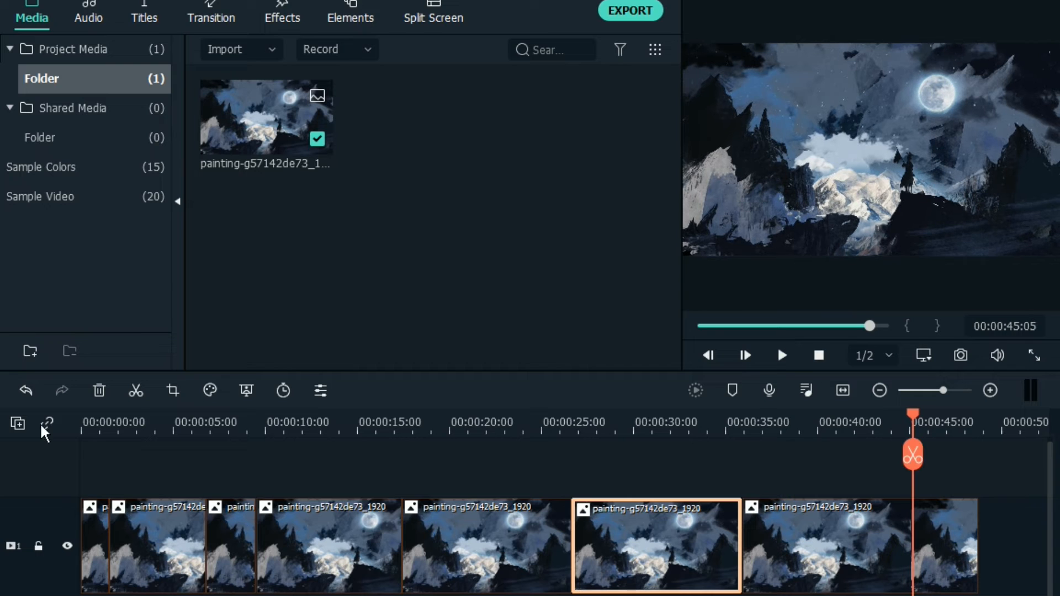
{"action": "left_click", "coordinate": [135, 393]}
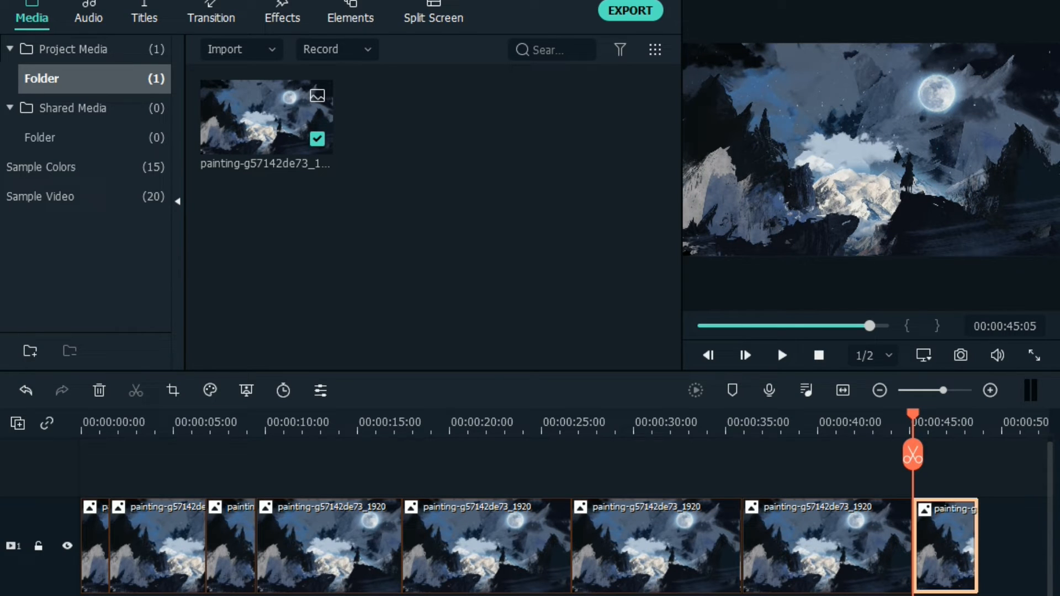
Apply a right-to-left Pan & Zoom between 959 x 539 frames to the seventh segment
{"action": "right_click", "coordinate": [813, 546]}
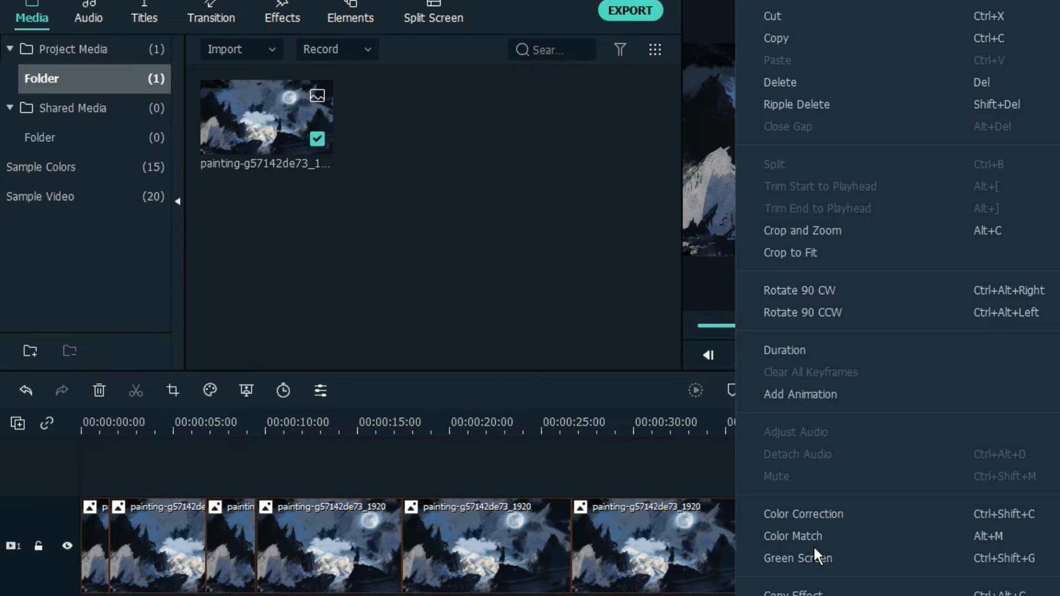
{"action": "left_click", "coordinate": [803, 230]}
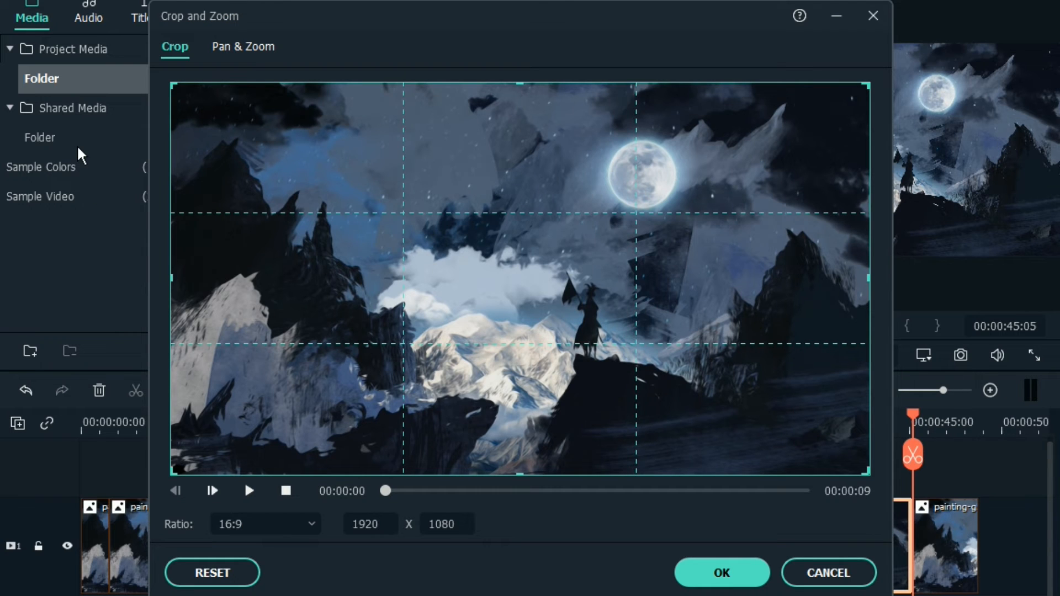
{"action": "left_click", "coordinate": [235, 47]}
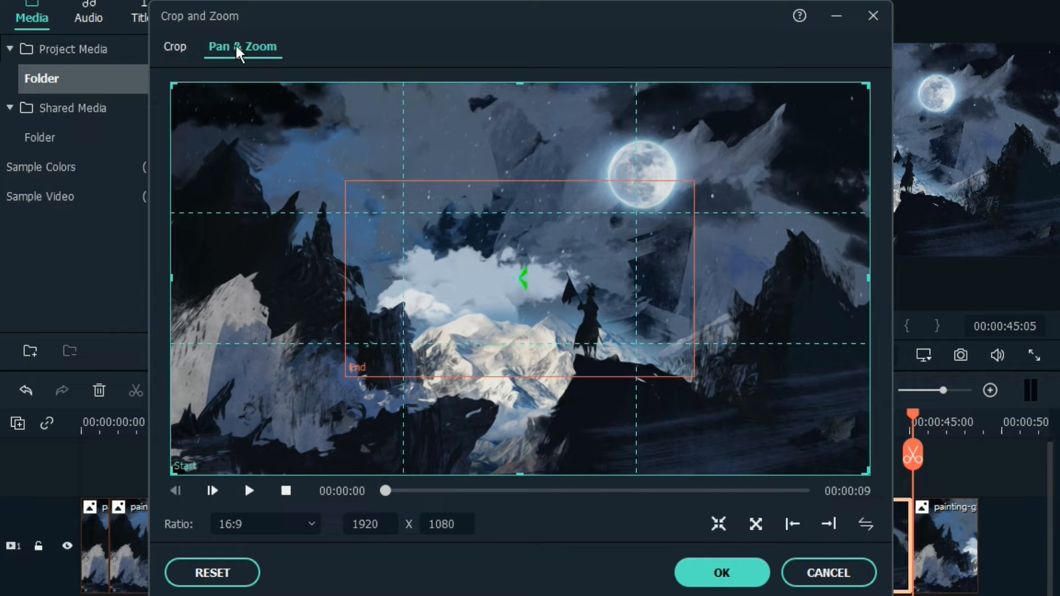
{"action": "left_click", "coordinate": [830, 522]}
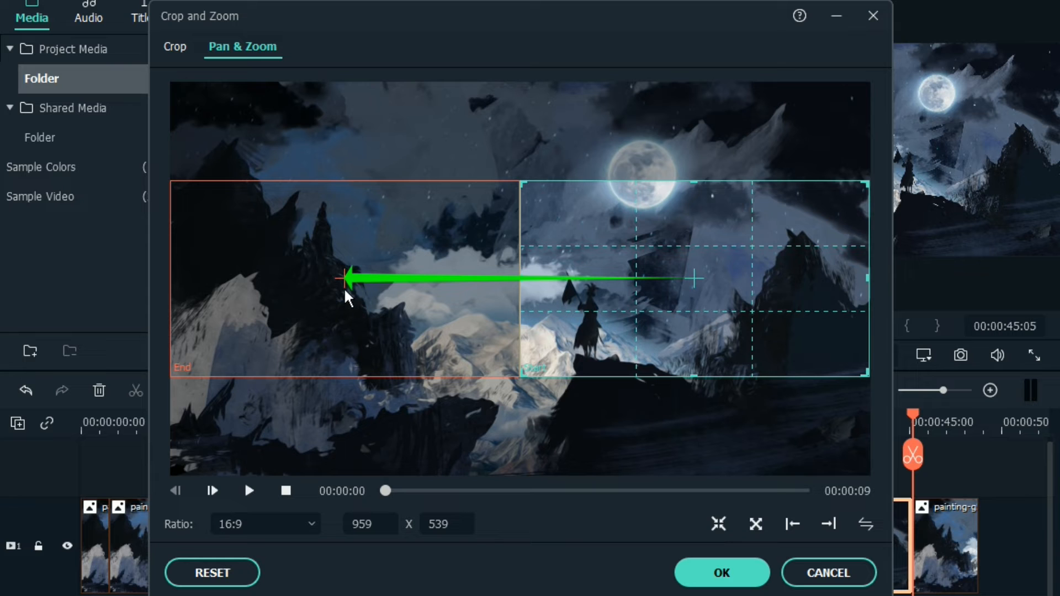
{"action": "left_click", "coordinate": [720, 572]}
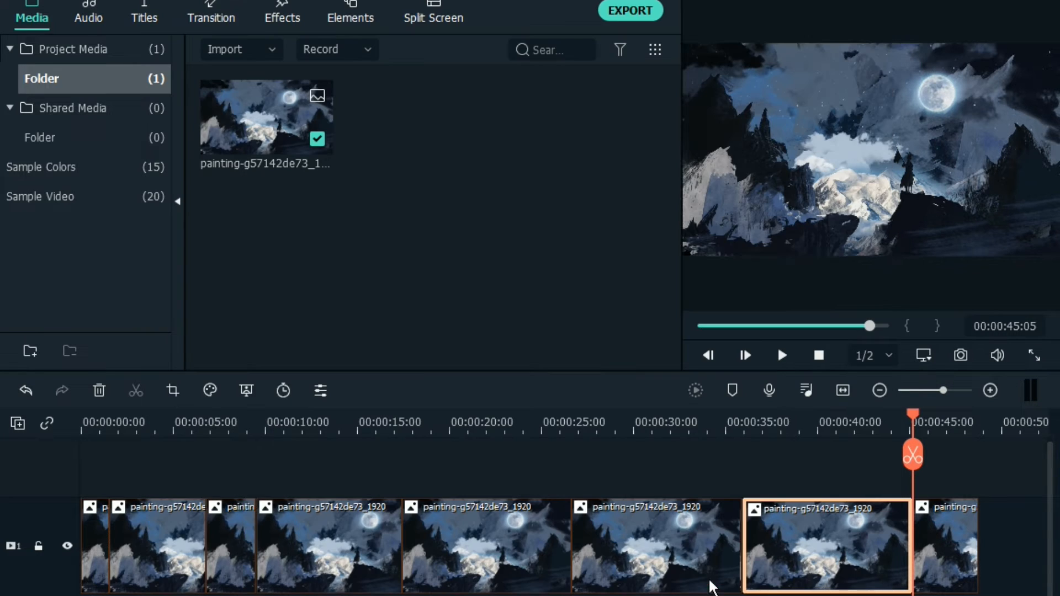
Play the timeline from near the end of the fifth segment to review the two panning segments
{"action": "left_click_drag", "start_coordinate": [911, 436], "coordinate": [552, 441]}
{"action": "left_click", "coordinate": [778, 349]}
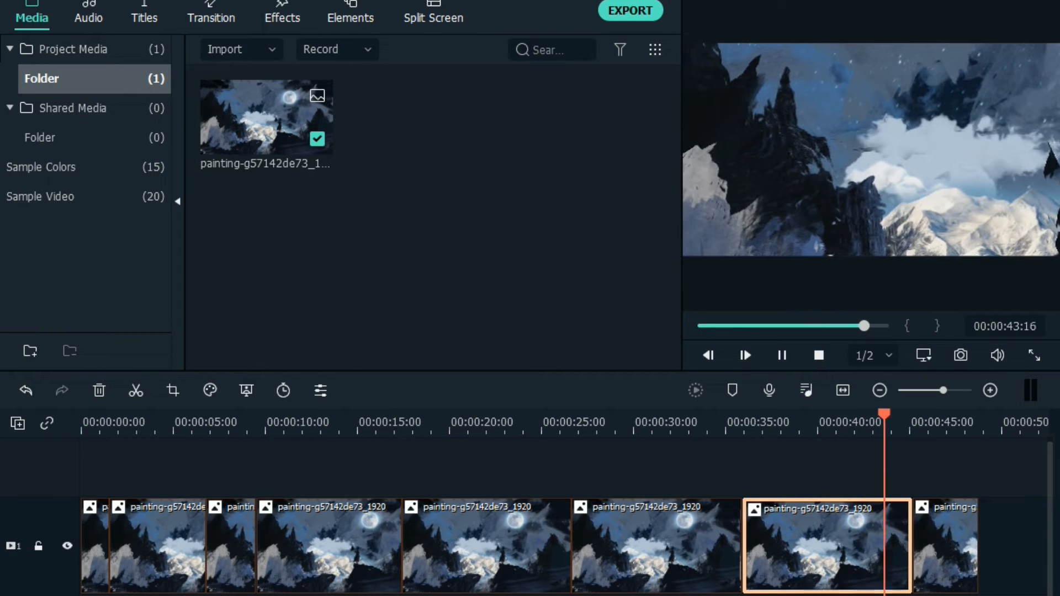
{"action": "left_click", "coordinate": [778, 349]}
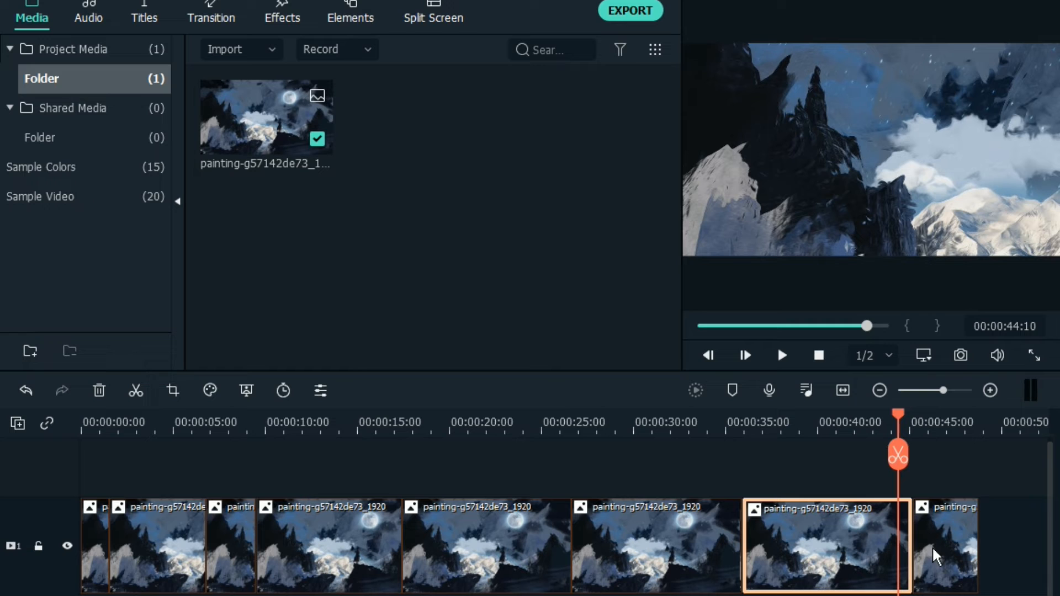
Extend the end of the last segment to about 00:01:05, and place the playhead near its start at 00:00:45:17
{"action": "left_click", "coordinate": [933, 568]}
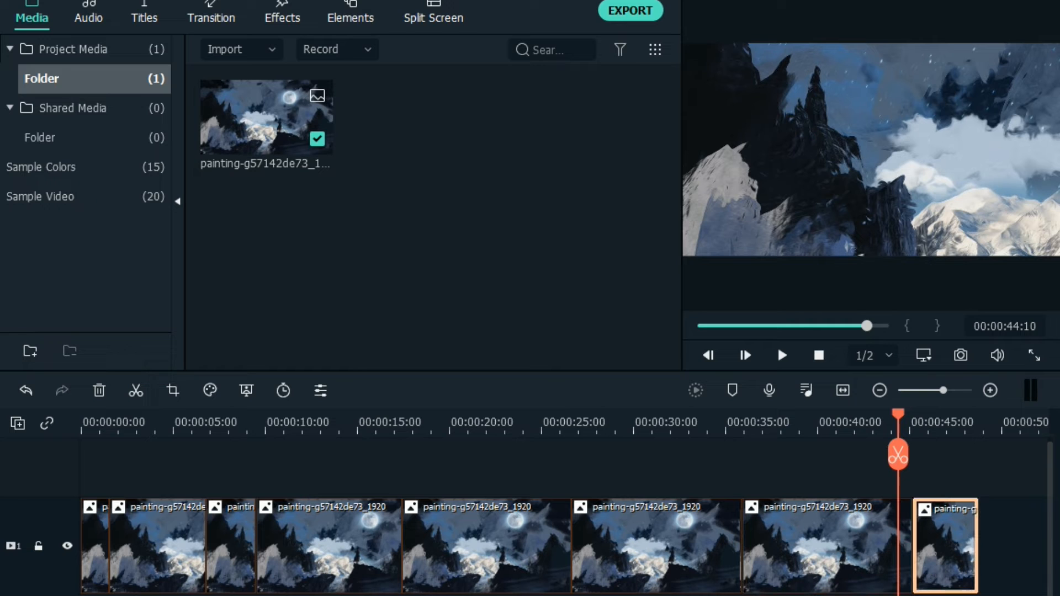
{"action": "scroll", "coordinate": [566, 543], "scroll_direction": "right", "scroll_amount": 5}
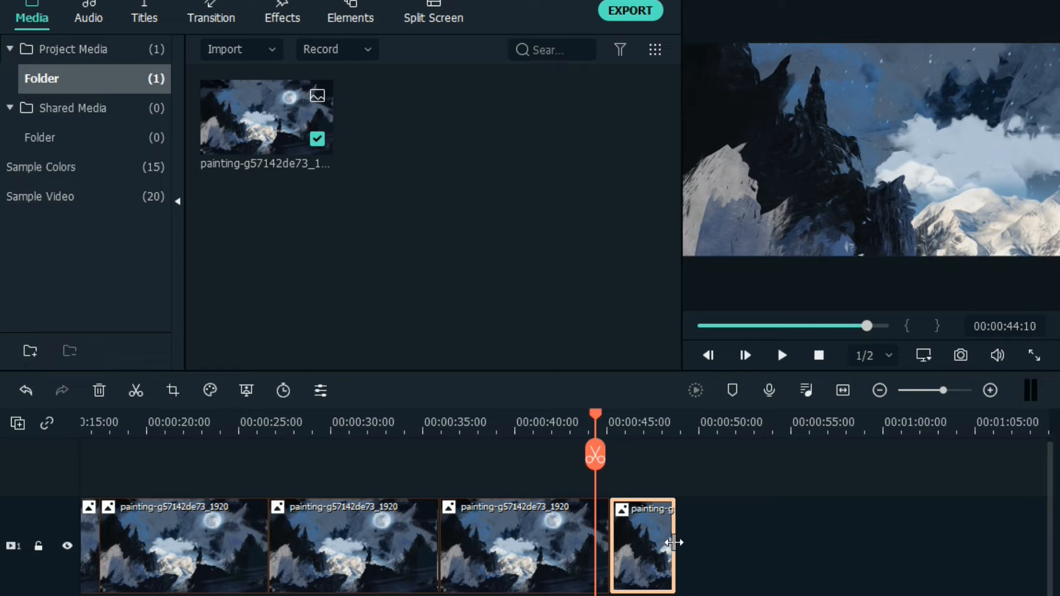
{"action": "left_click_drag", "start_coordinate": [674, 543], "coordinate": [985, 544]}
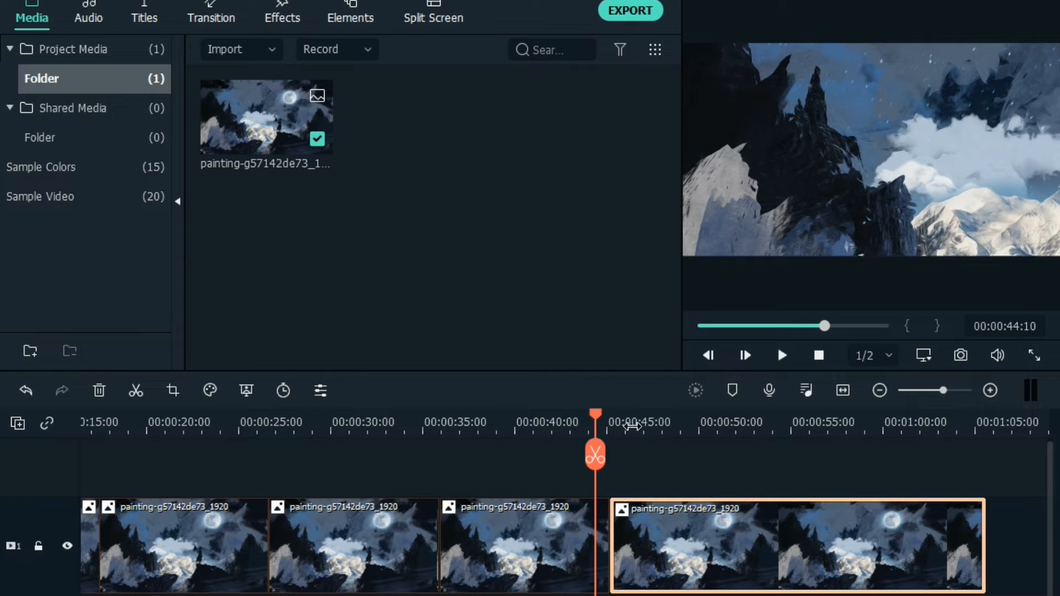
{"action": "key", "text": "space"}
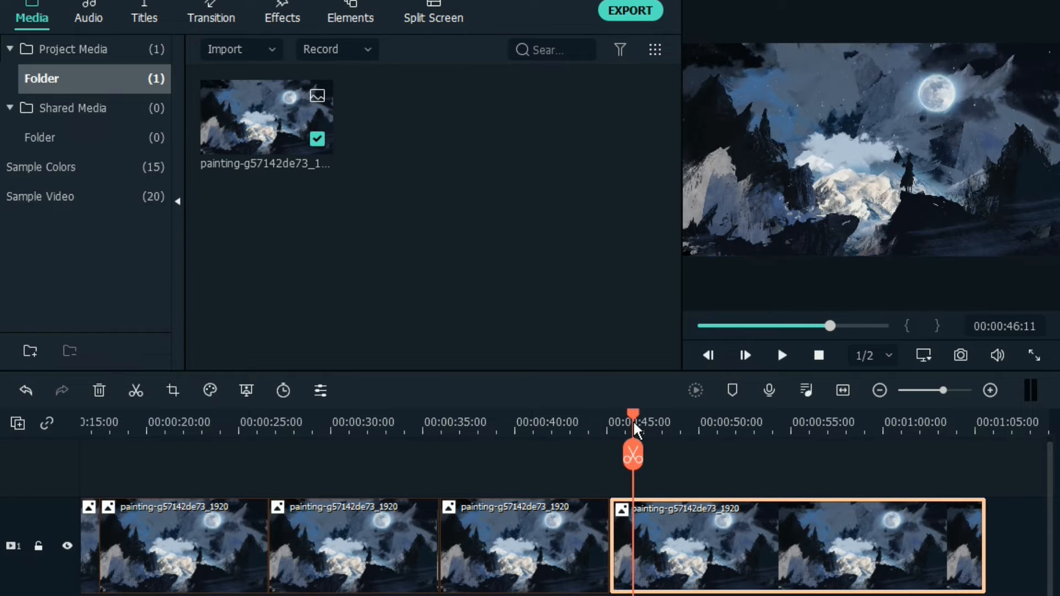
{"action": "key", "text": "space"}
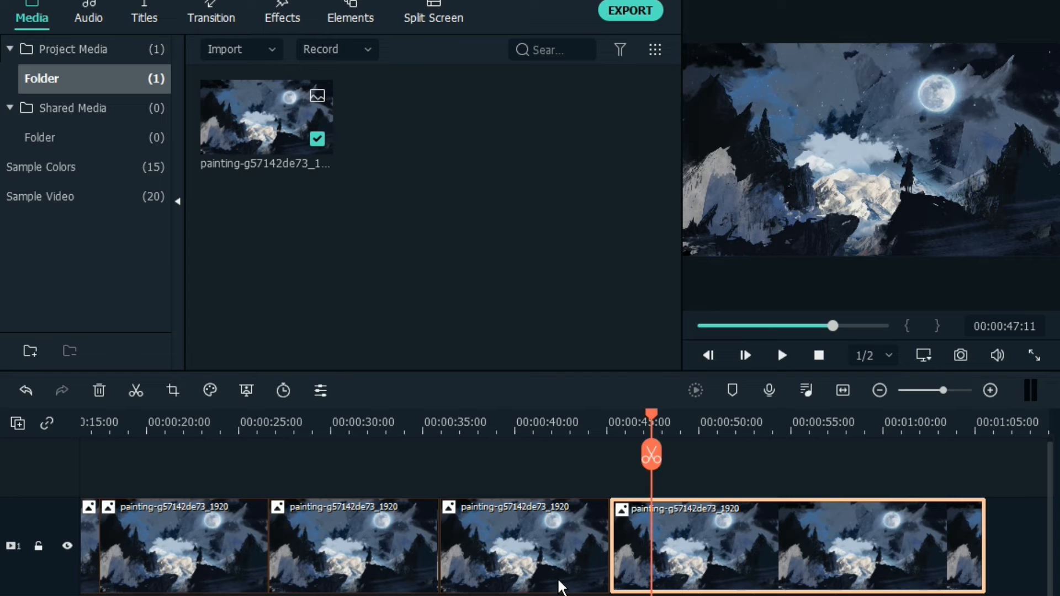
{"action": "left_click_drag", "start_coordinate": [653, 424], "coordinate": [619, 423]}
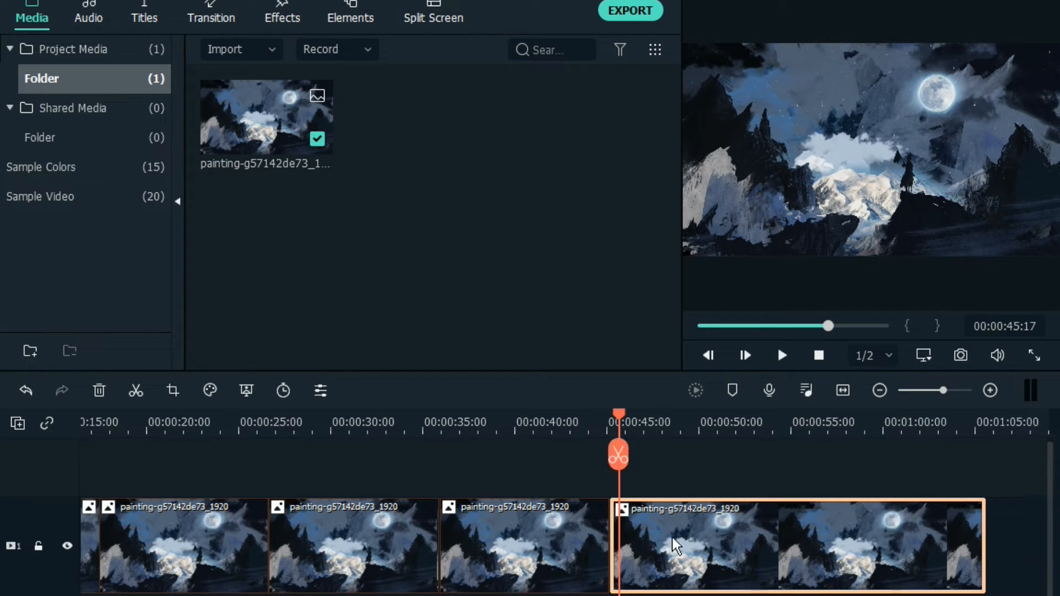
{"action": "right_click", "coordinate": [757, 566]}
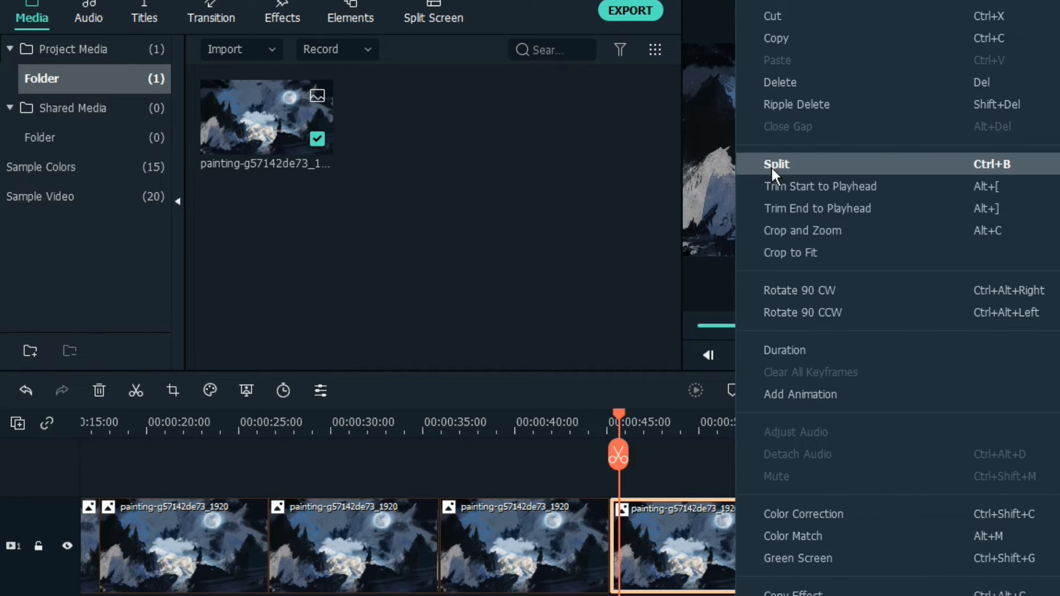
{"action": "left_click", "coordinate": [786, 230]}
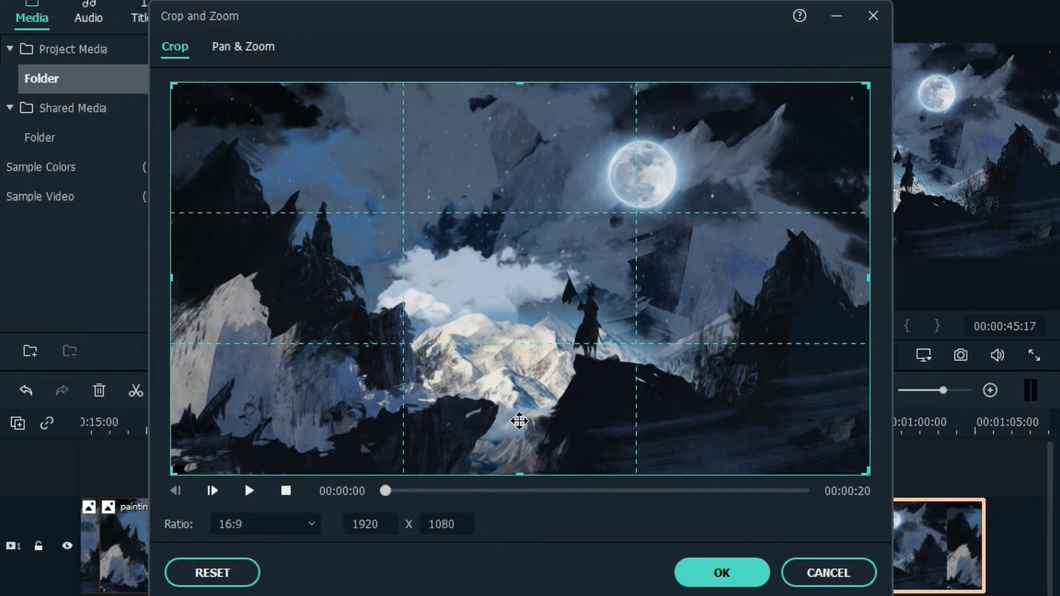
{"action": "left_click", "coordinate": [248, 49]}
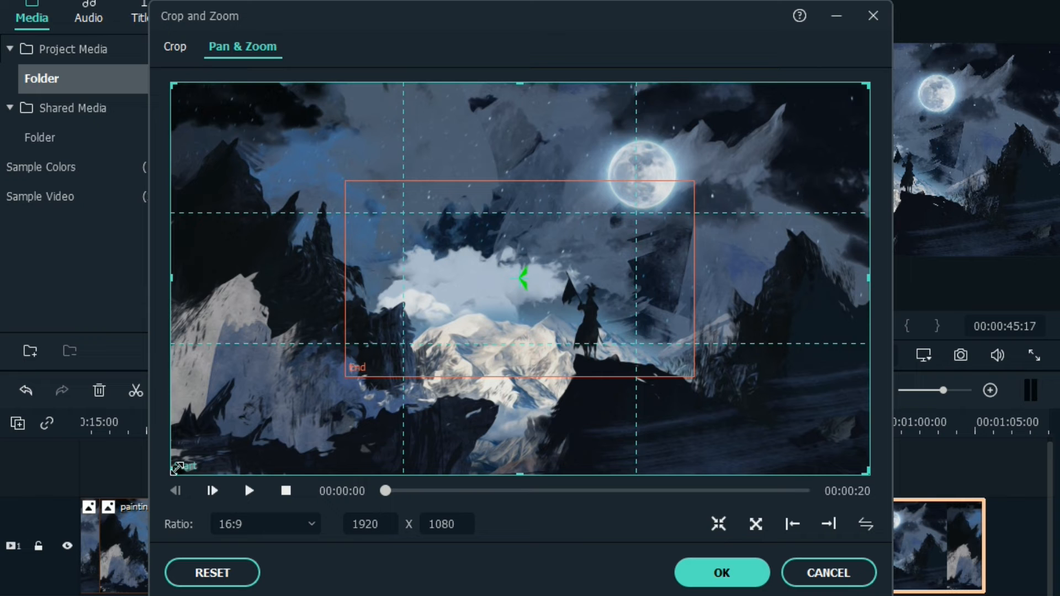
{"action": "left_click_drag", "start_coordinate": [177, 468], "coordinate": [533, 264]}
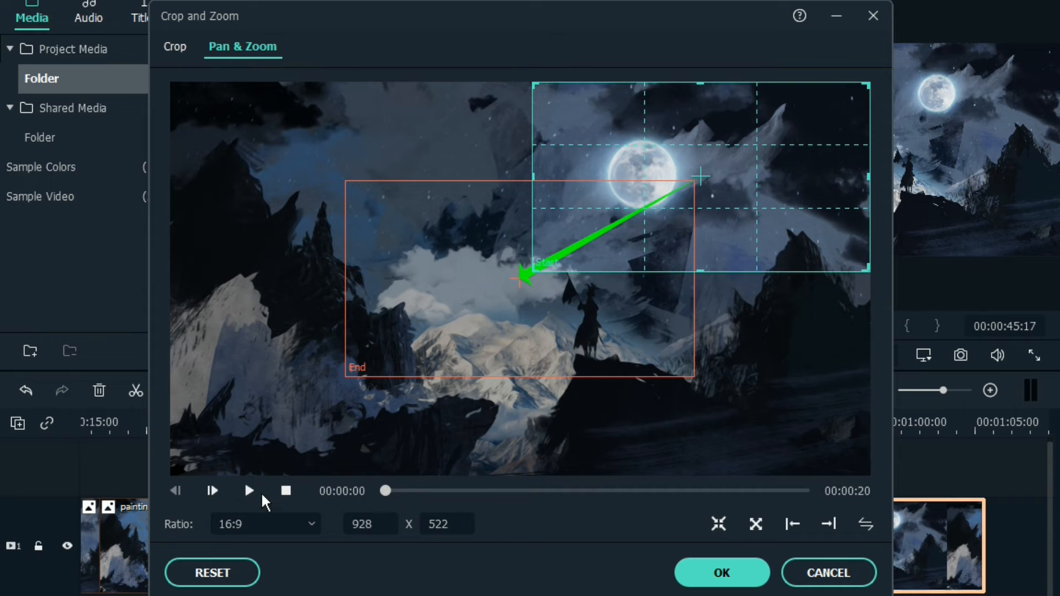
{"action": "left_click", "coordinate": [253, 498]}
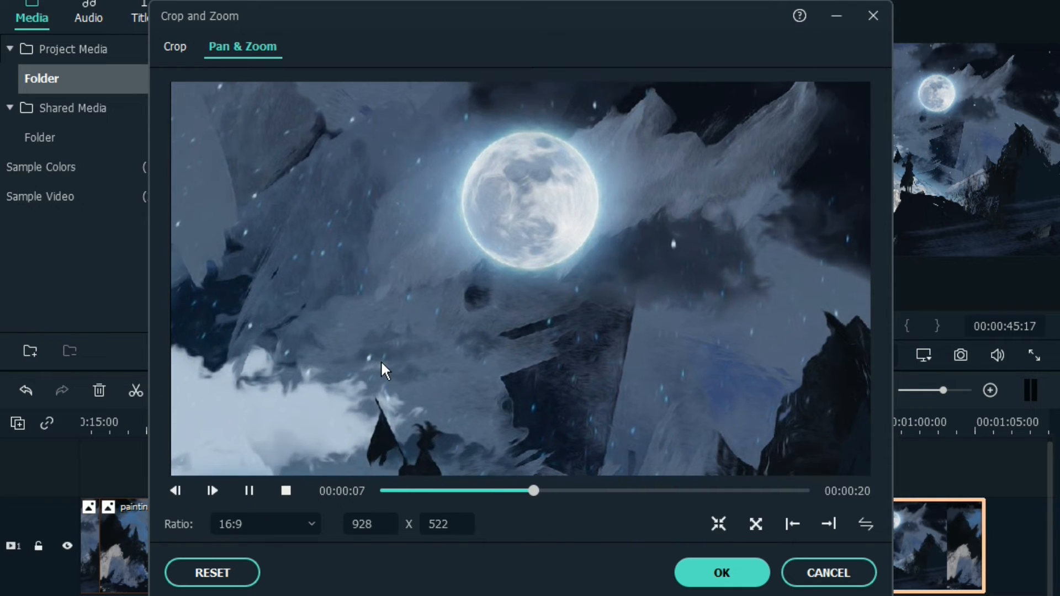
{"action": "left_click", "coordinate": [807, 580]}
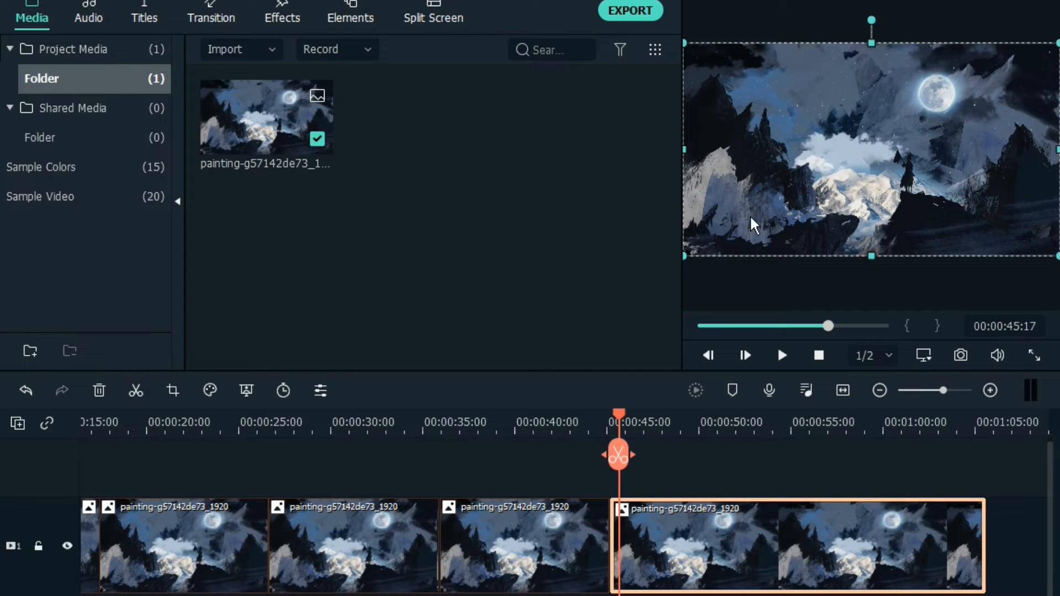
In the last segment's Pan & Zoom, swap the start and end frames, fit a 565 x 318 start frame around the moon, and preview it
{"action": "right_click", "coordinate": [653, 532]}
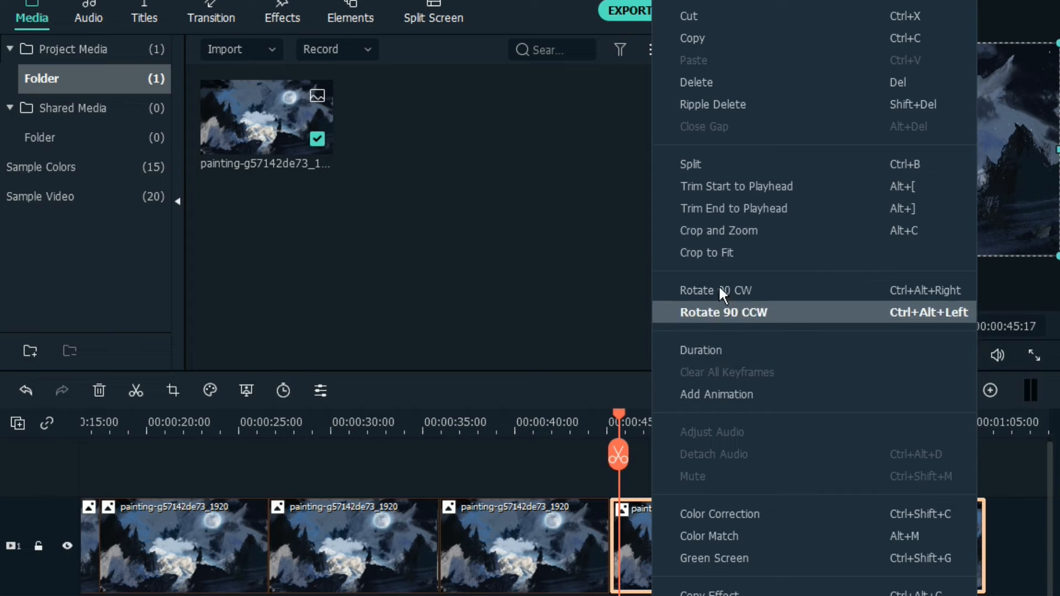
{"action": "left_click", "coordinate": [726, 230]}
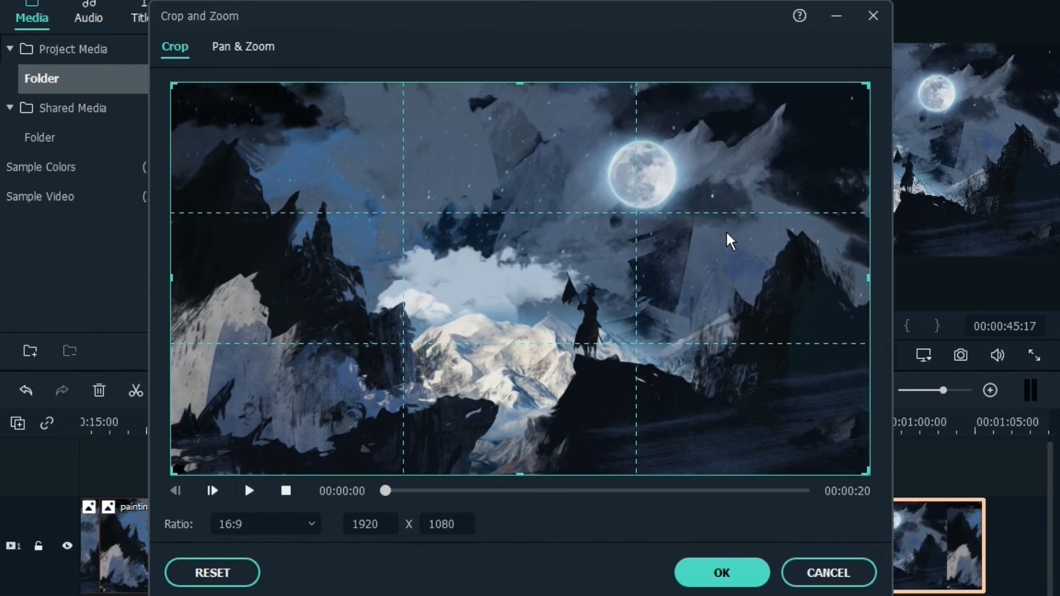
{"action": "left_click", "coordinate": [234, 44]}
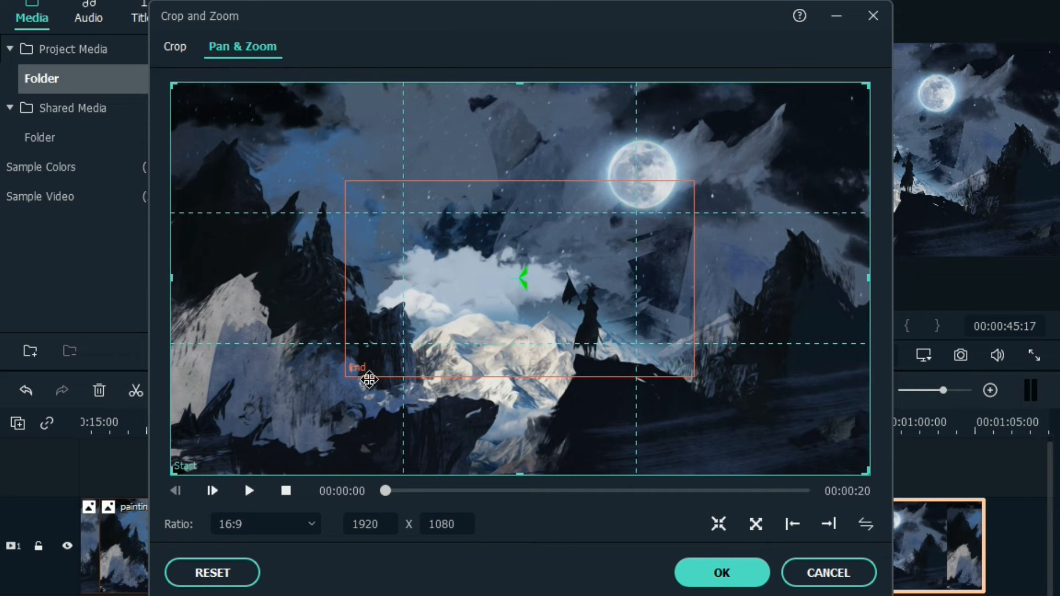
{"action": "left_click", "coordinate": [865, 524]}
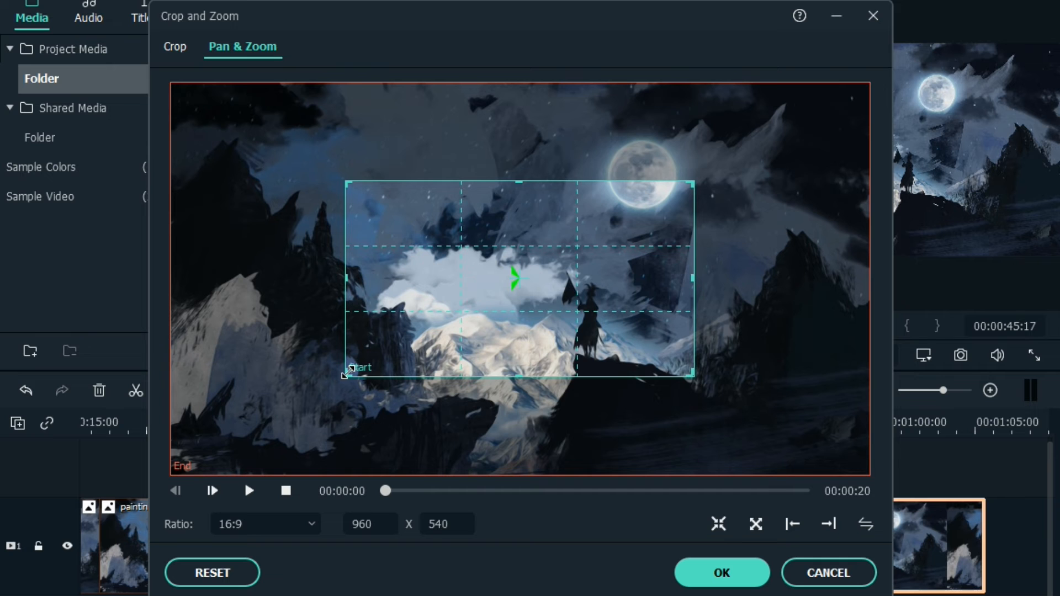
{"action": "left_click_drag", "start_coordinate": [345, 376], "coordinate": [407, 339]}
{"action": "left_click_drag", "start_coordinate": [475, 308], "coordinate": [537, 242]}
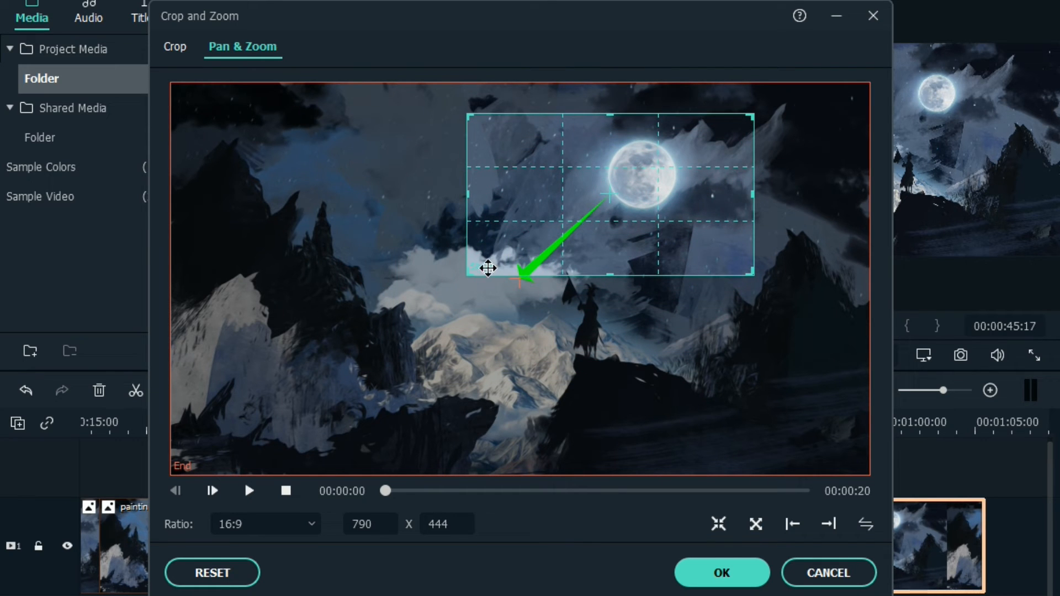
{"action": "left_click_drag", "start_coordinate": [472, 271], "coordinate": [548, 231]}
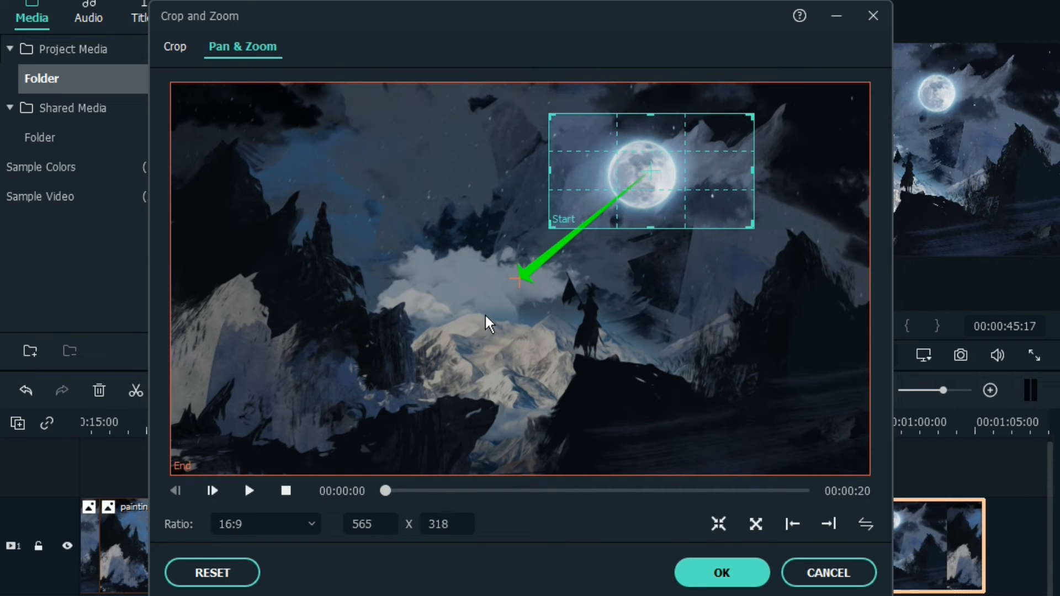
{"action": "left_click", "coordinate": [251, 491]}
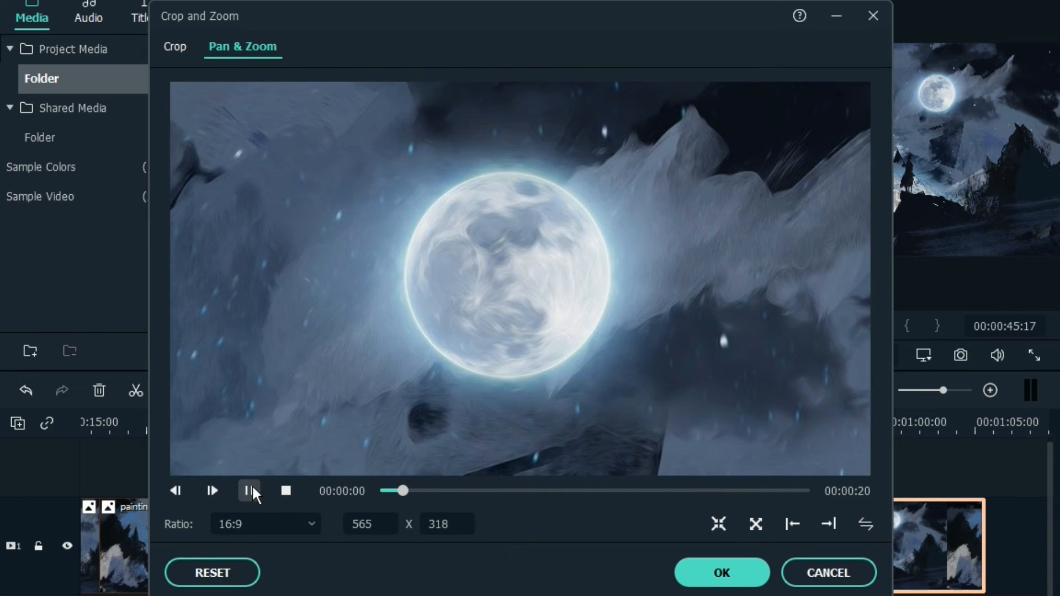
{"action": "left_click", "coordinate": [252, 486]}
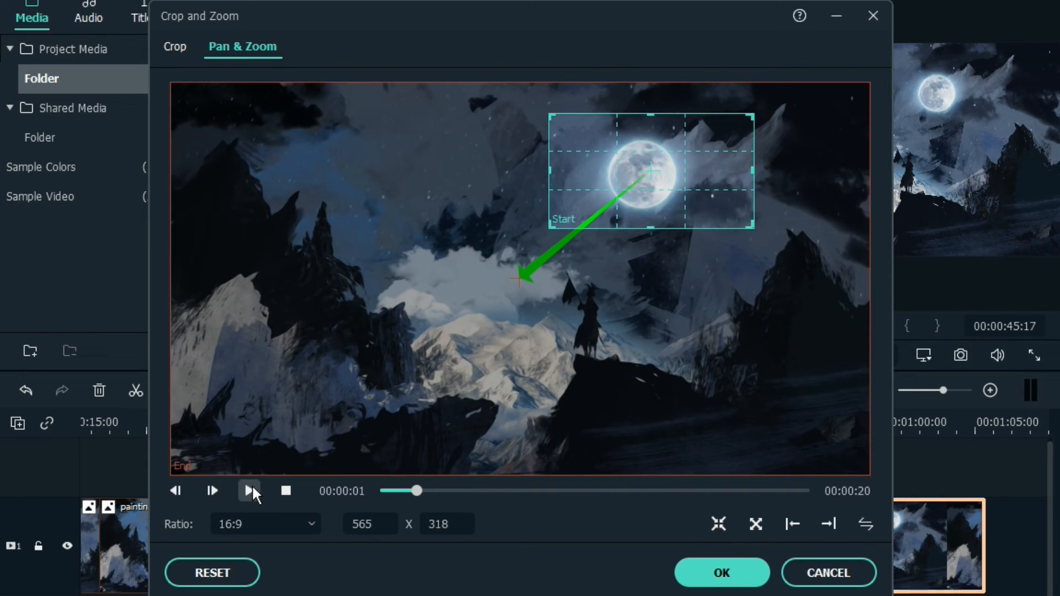
Swap the last segment's start and end frames so it zooms in on the moon, preview the motion, and apply the effect
{"action": "left_click", "coordinate": [864, 524]}
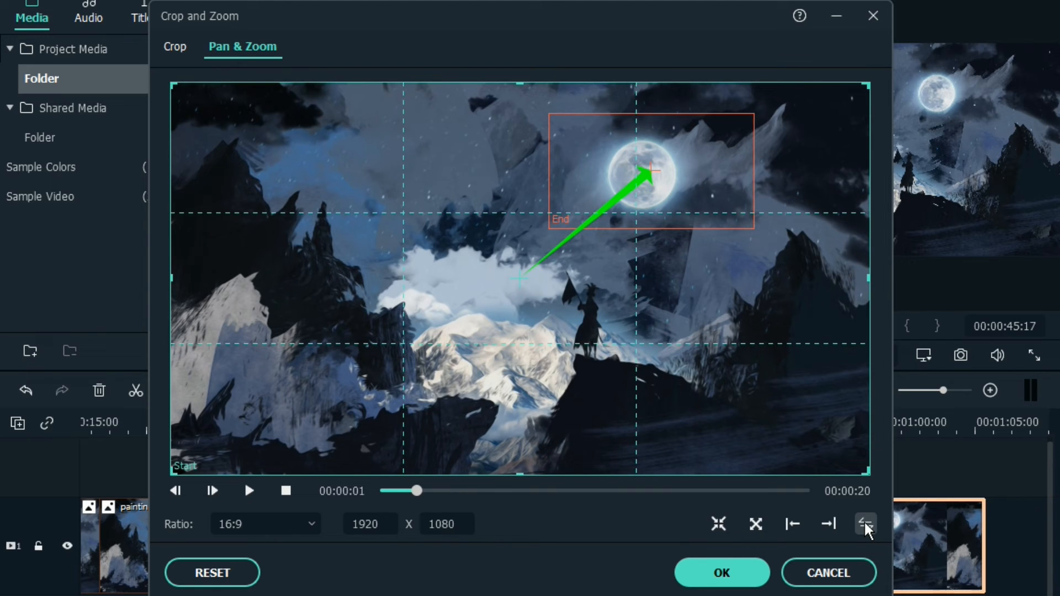
{"action": "left_click", "coordinate": [243, 487]}
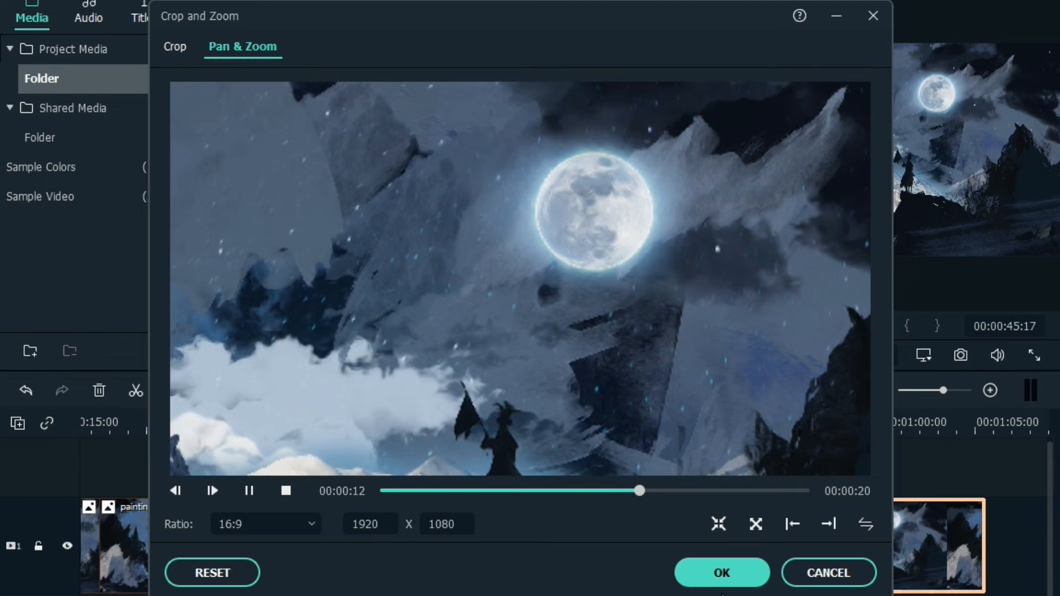
{"action": "left_click", "coordinate": [717, 573]}
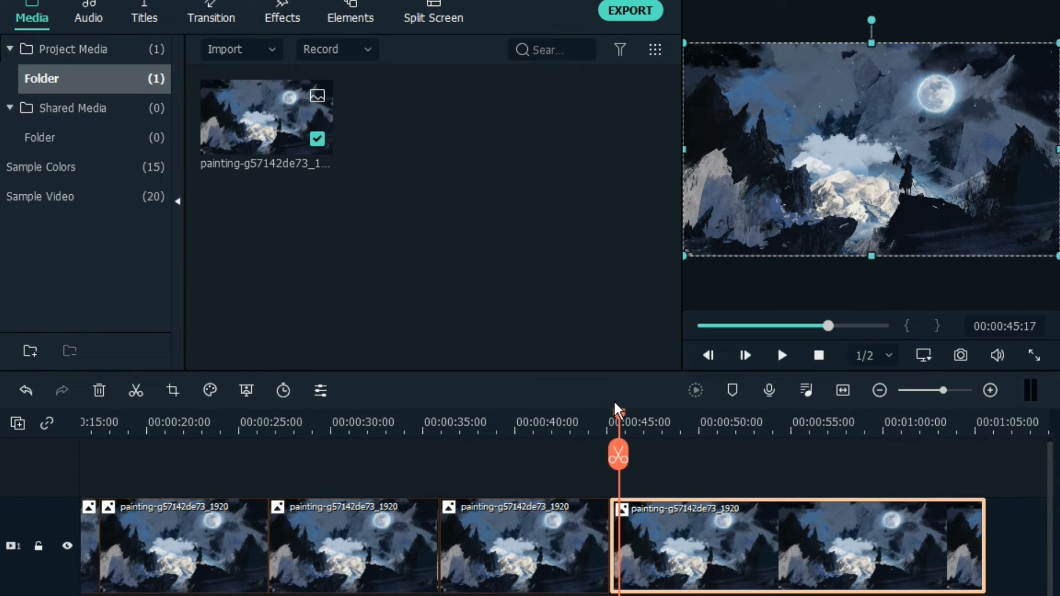
Play the timeline from 00:00:44:06 to review the custom pan-and-zoom on the last segment
{"action": "left_click_drag", "start_coordinate": [621, 411], "coordinate": [595, 429]}
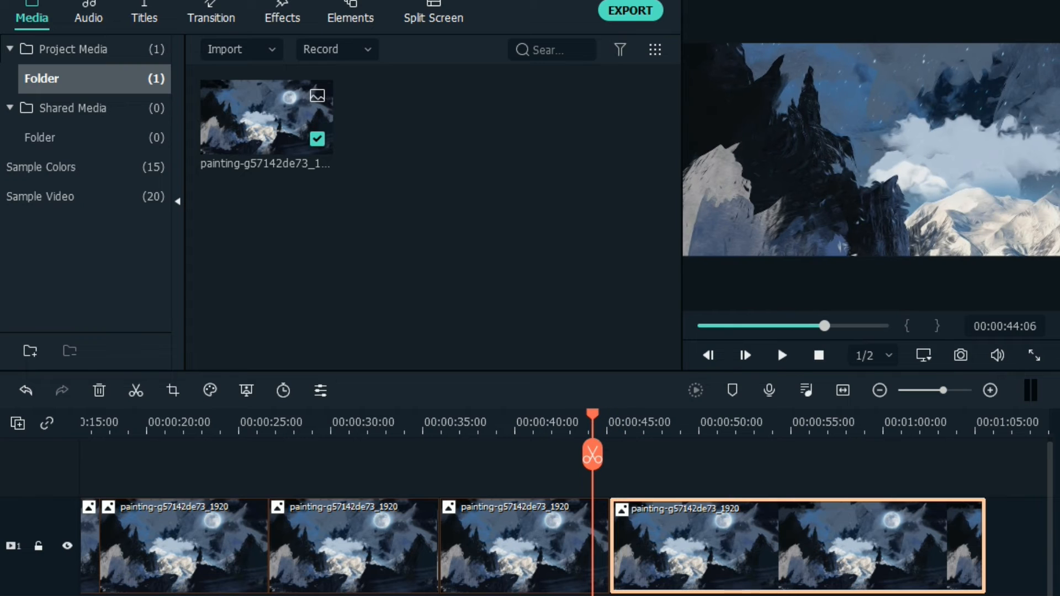
{"action": "key", "text": "space"}
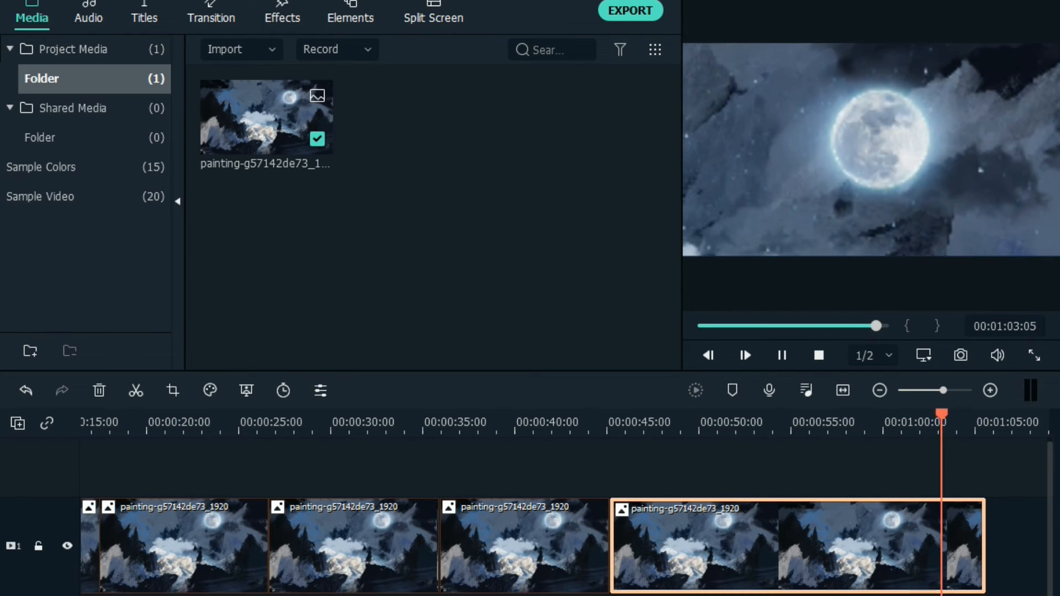
{"action": "left_click", "coordinate": [780, 352]}
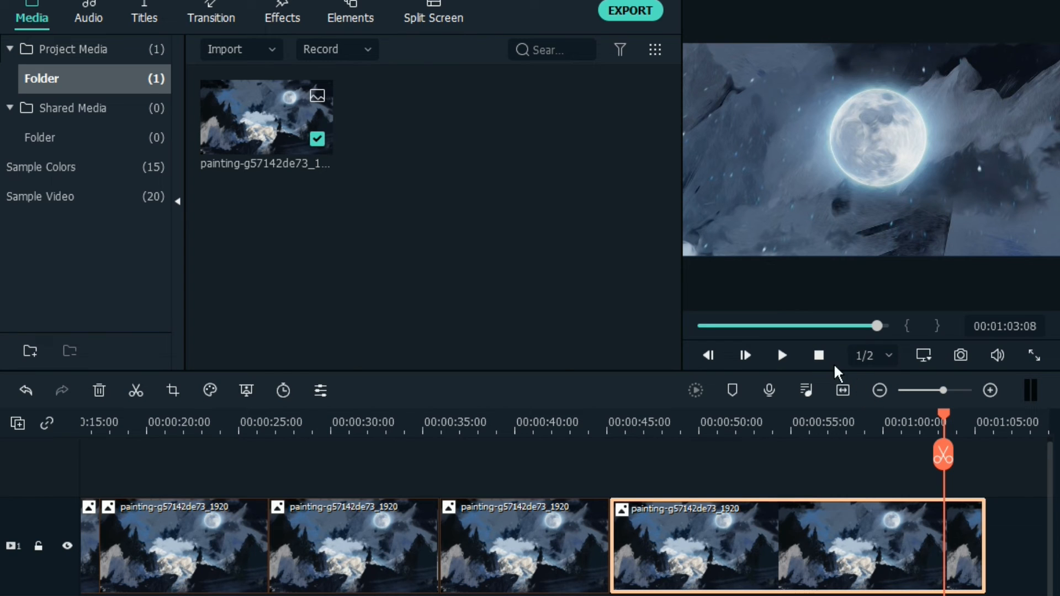
Return the playhead to the start of the timeline, play the first segments, and show the preview full screen
{"action": "left_click", "coordinate": [818, 358]}
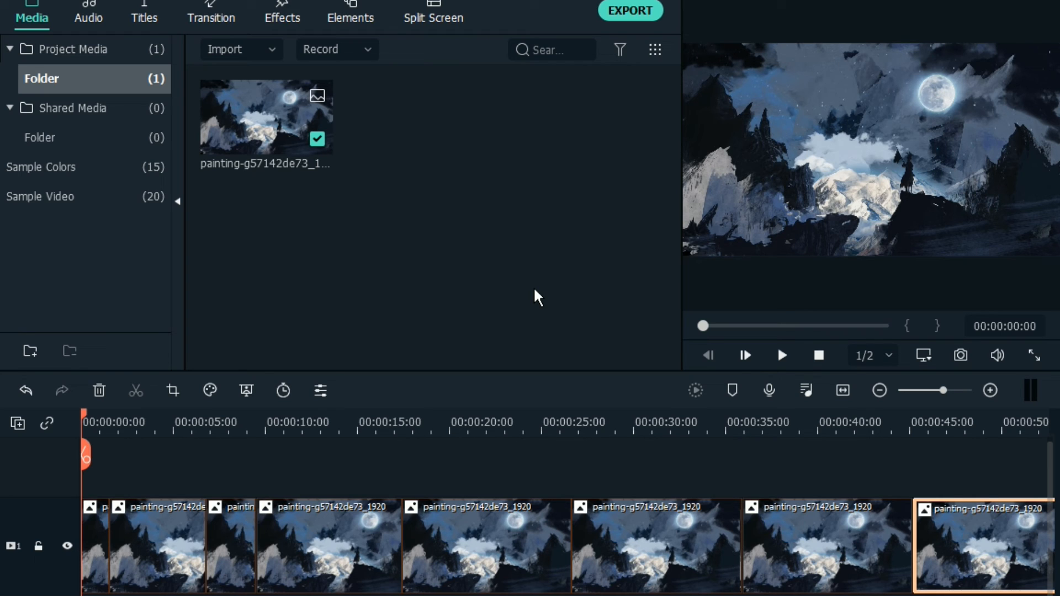
{"action": "key", "text": "space"}
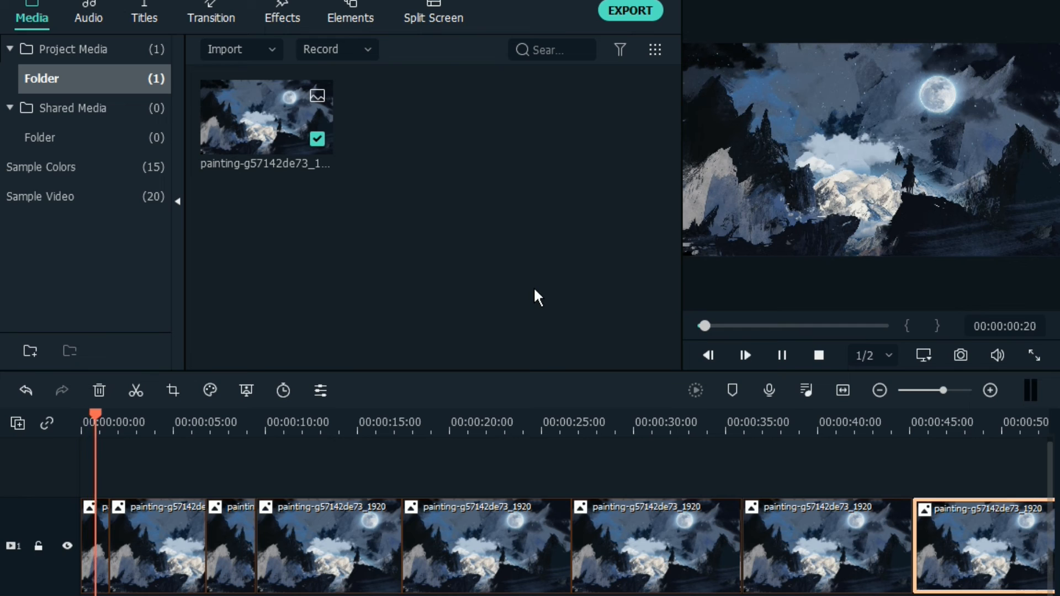
{"action": "key", "text": "space"}
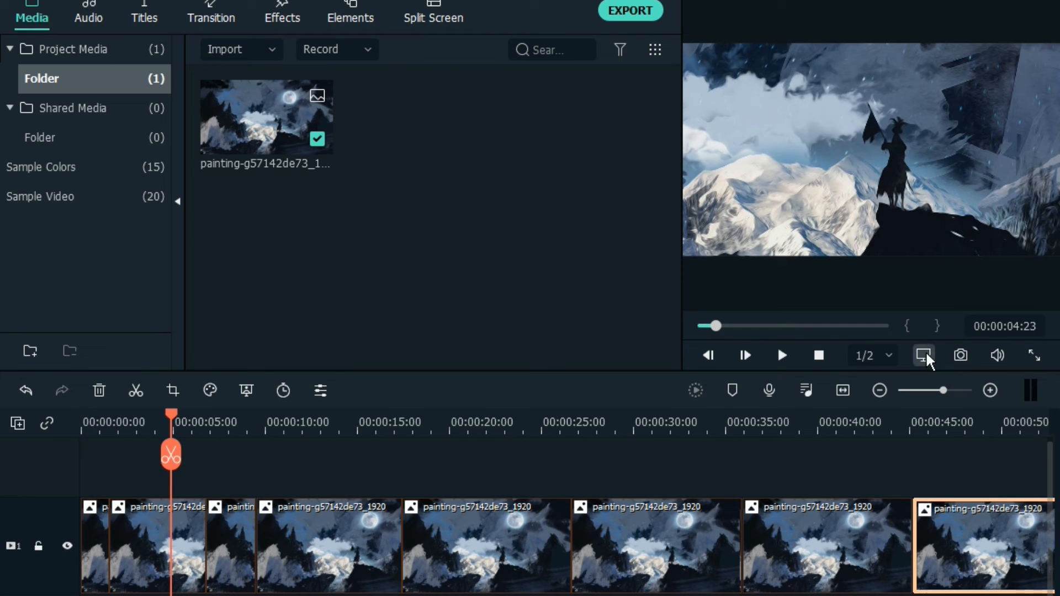
{"action": "left_click", "coordinate": [925, 357]}
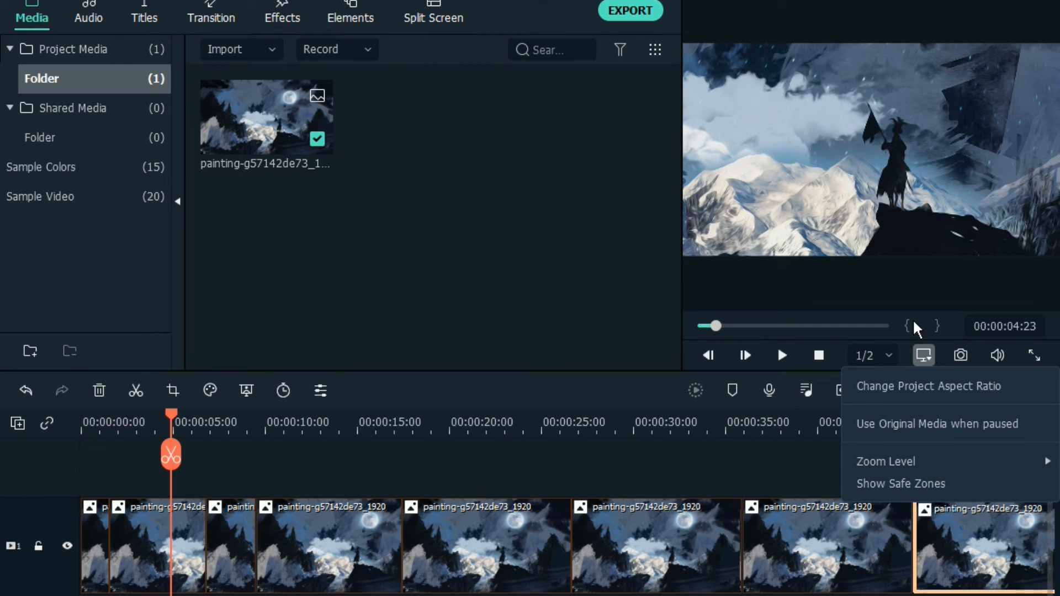
{"action": "left_click", "coordinate": [897, 164]}
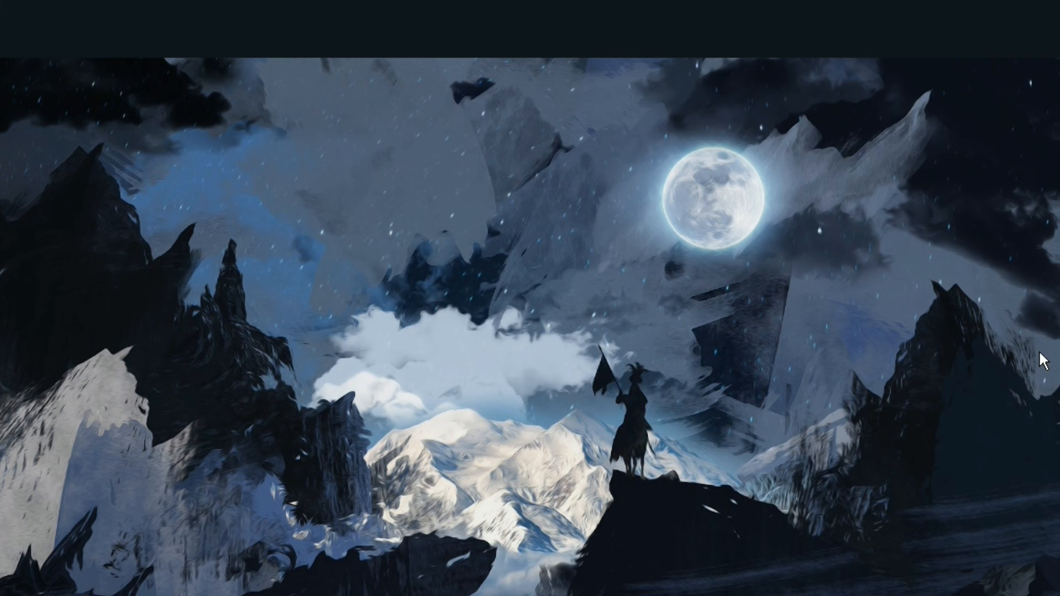